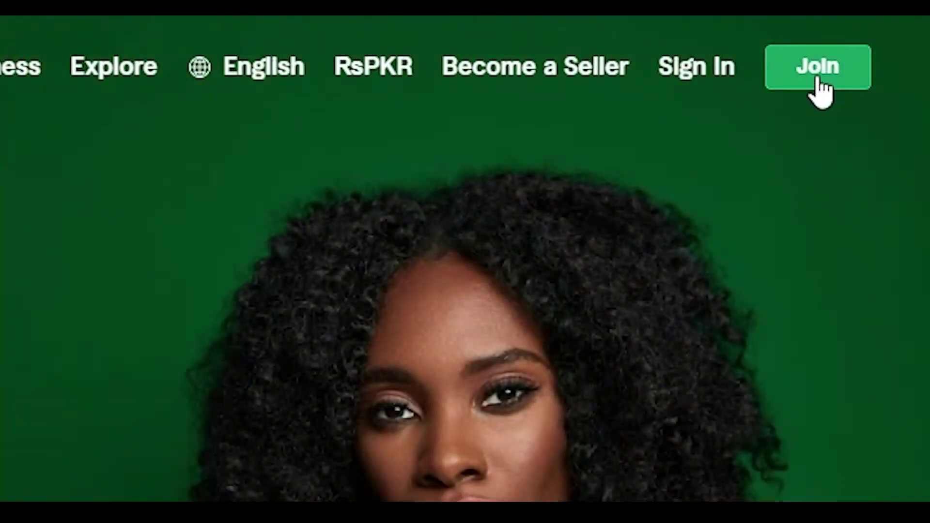
Start joining Fiverr with a new account.
{"action": "left_click", "coordinate": [821, 92]}
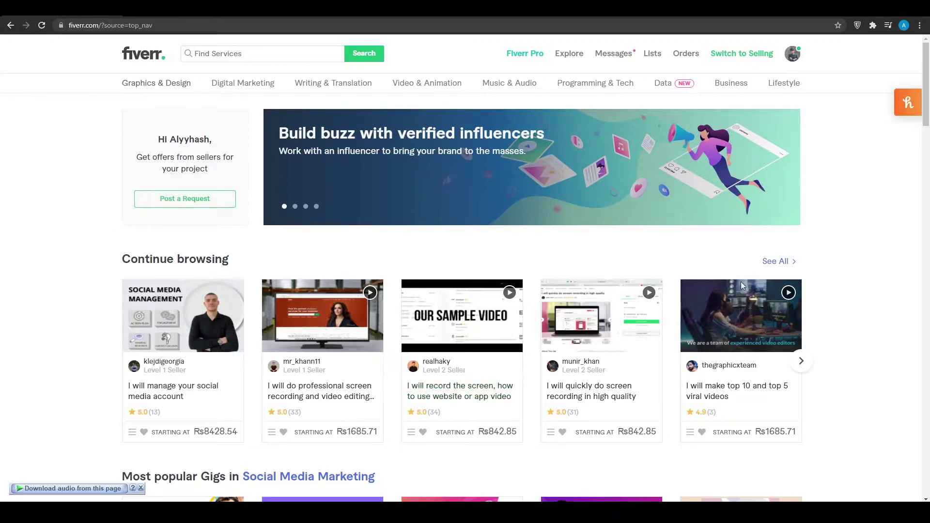
Look over the home page's recommended gigs, the service categories and the option to switch to selling.
{"action": "scroll", "coordinate": [83, 237], "scroll_direction": "down", "scroll_amount": 6}
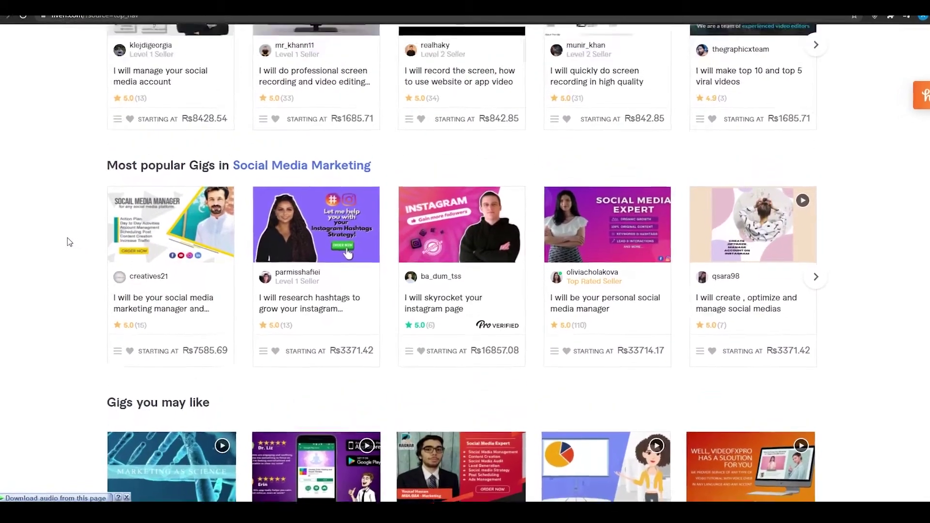
{"action": "scroll", "coordinate": [68, 237], "scroll_direction": "up", "scroll_amount": 6}
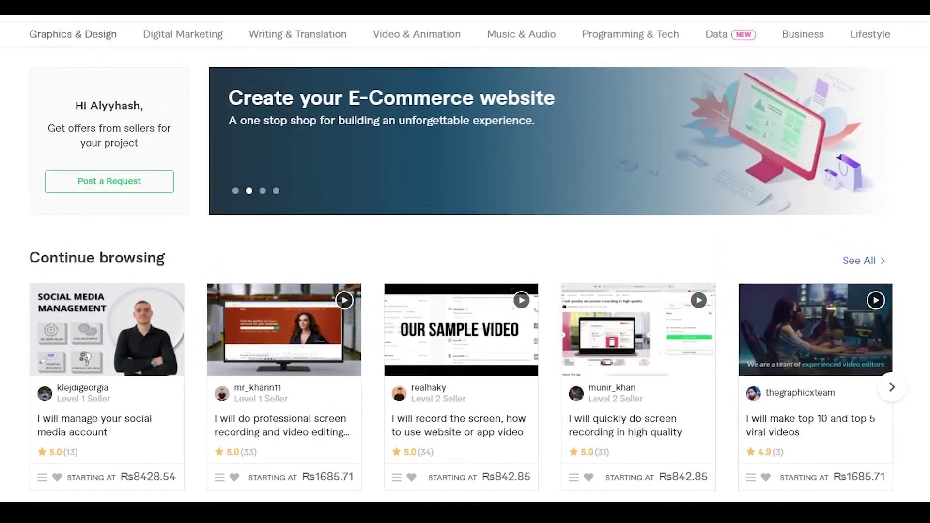
{"action": "scroll", "coordinate": [2, 242], "scroll_direction": "down", "scroll_amount": 10}
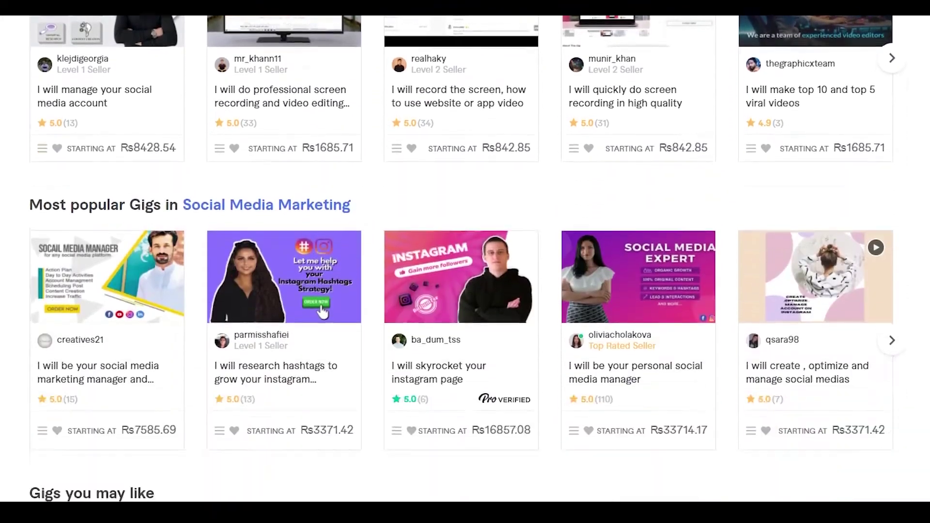
{"action": "scroll", "coordinate": [2, 242], "scroll_direction": "up", "scroll_amount": 10}
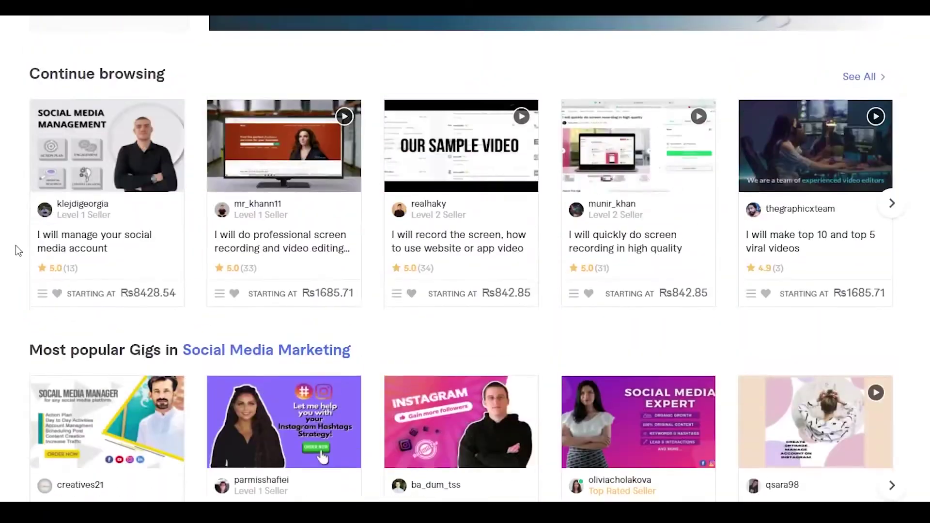
{"action": "scroll", "coordinate": [34, 194], "scroll_direction": "up", "scroll_amount": 1}
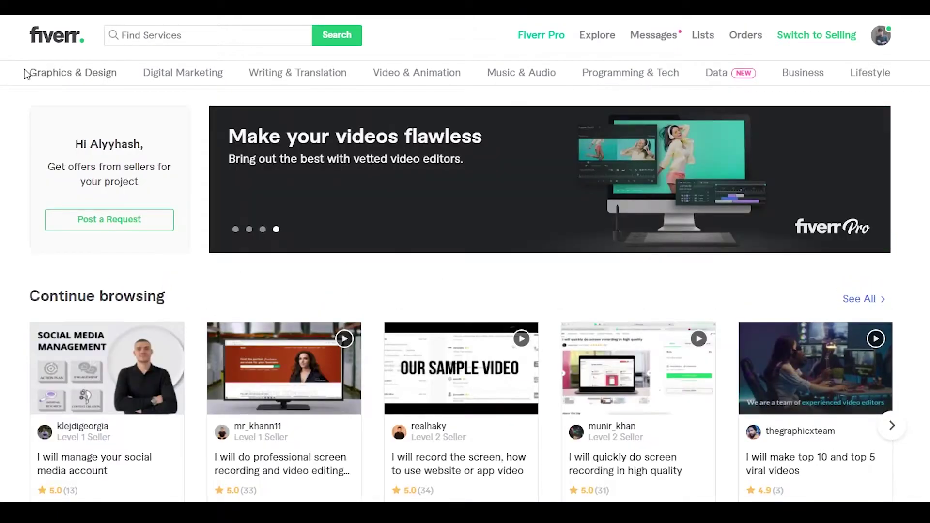
{"action": "mouse_move", "coordinate": [34, 72]}
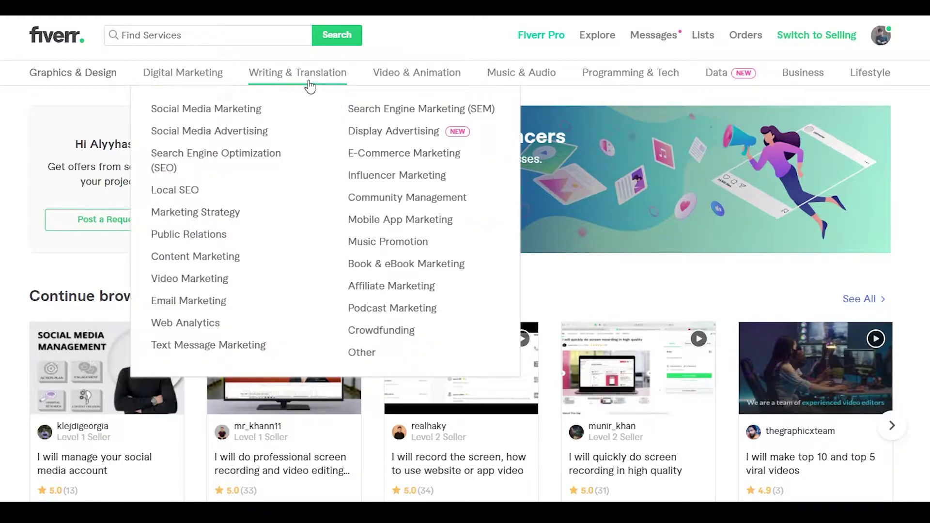
{"action": "mouse_move", "coordinate": [381, 80]}
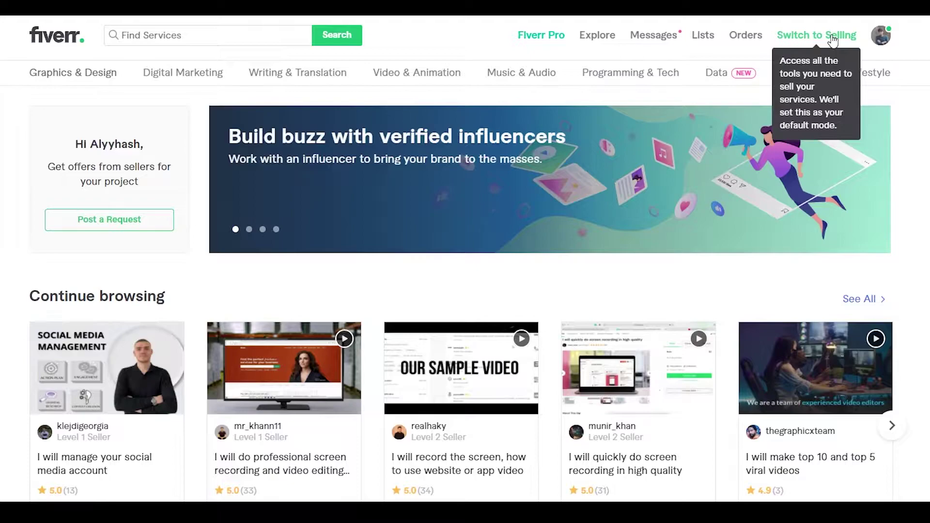
{"action": "scroll", "coordinate": [832, 41], "scroll_direction": "down", "scroll_amount": 3}
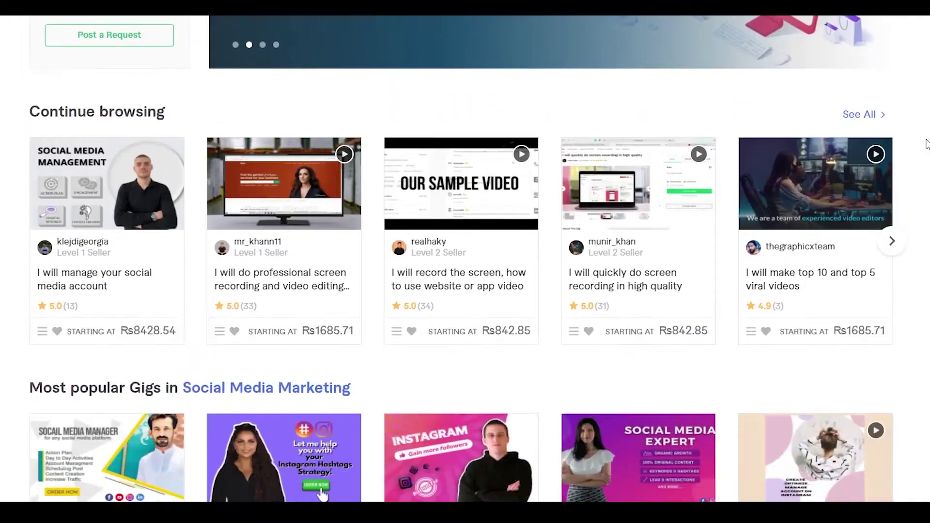
{"action": "scroll", "coordinate": [927, 147], "scroll_direction": "up", "scroll_amount": 3}
{"action": "scroll", "coordinate": [927, 146], "scroll_direction": "down", "scroll_amount": 7}
{"action": "scroll", "coordinate": [927, 147], "scroll_direction": "down", "scroll_amount": 4}
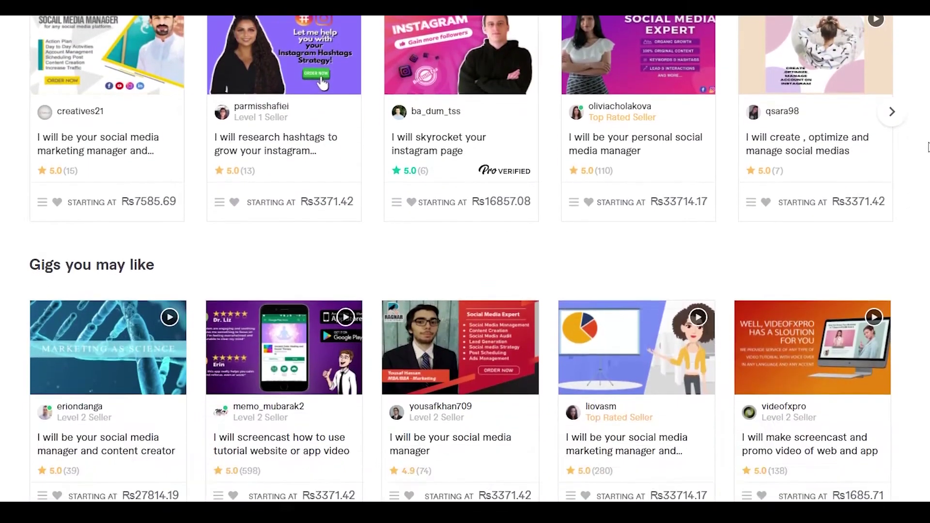
{"action": "scroll", "coordinate": [927, 147], "scroll_direction": "up", "scroll_amount": 8}
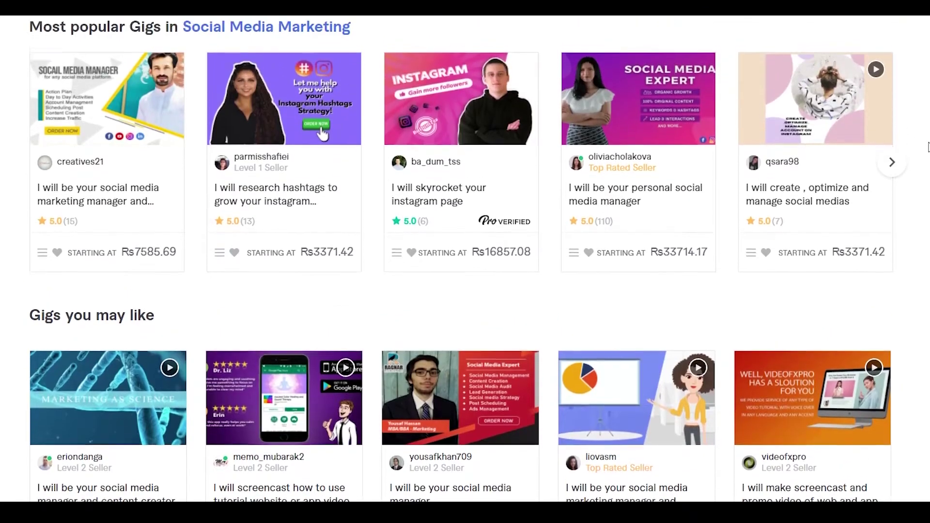
{"action": "scroll", "coordinate": [2, 373], "scroll_direction": "up", "scroll_amount": 5}
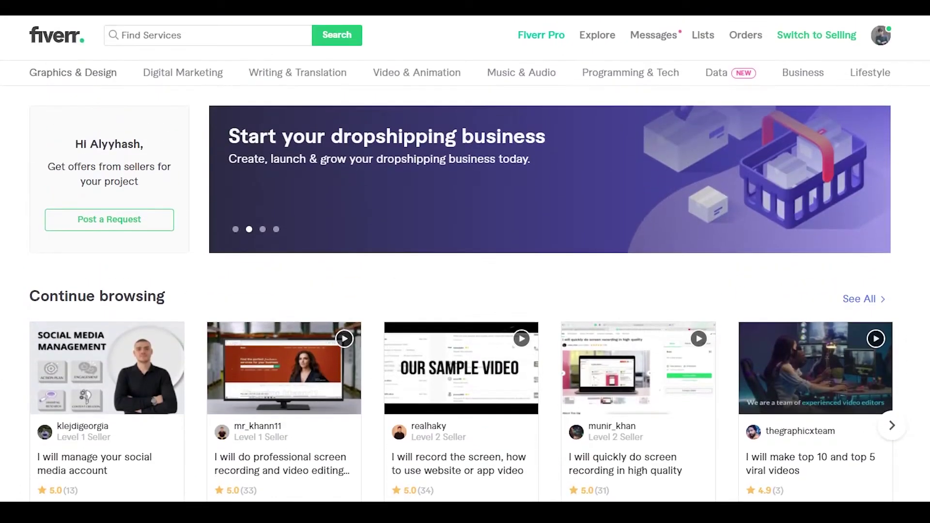
Search for services with the recent search term "voiceover".
{"action": "left_click", "coordinate": [162, 32]}
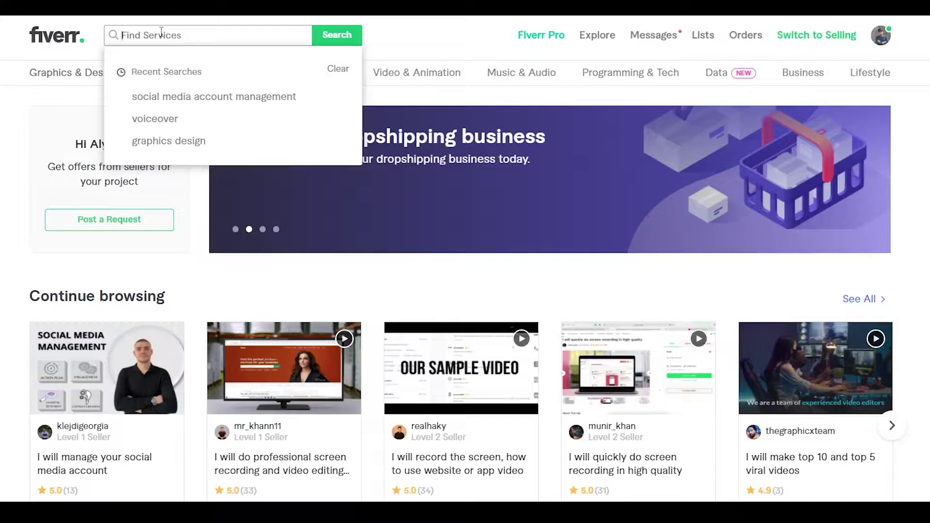
{"action": "left_click", "coordinate": [155, 118]}
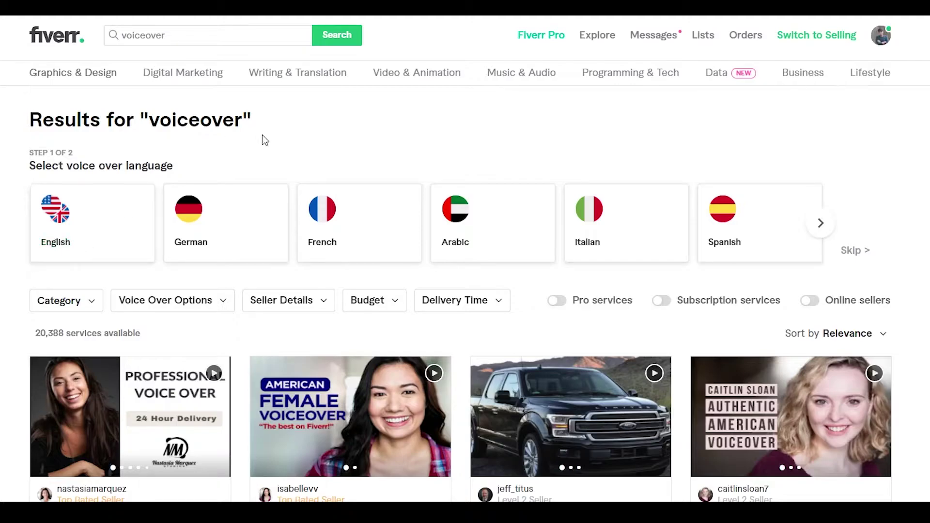
Examine the voiceover results, including the language choices, the filters, the Pro services option and the listed gigs.
{"action": "scroll", "coordinate": [630, 201], "scroll_direction": "down", "scroll_amount": 1}
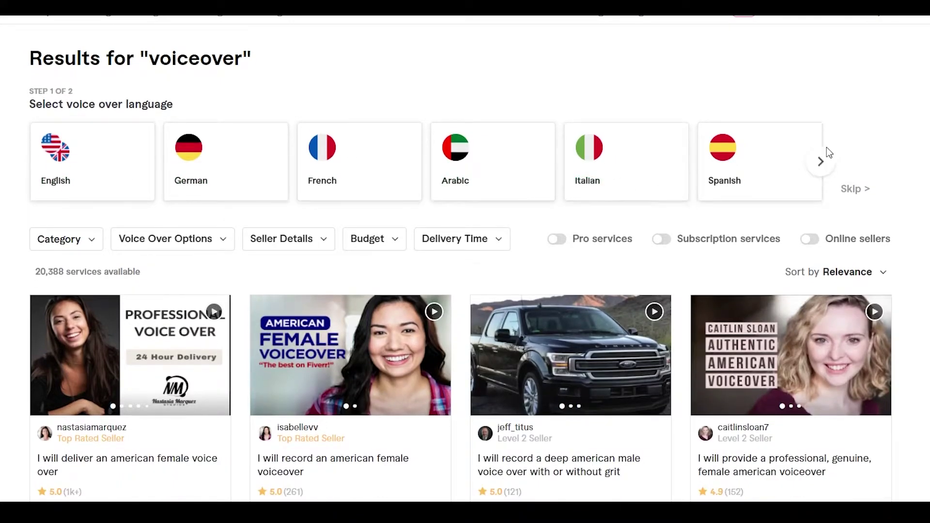
{"action": "scroll", "coordinate": [894, 143], "scroll_direction": "down", "scroll_amount": 3}
{"action": "scroll", "coordinate": [311, 157], "scroll_direction": "up", "scroll_amount": 3}
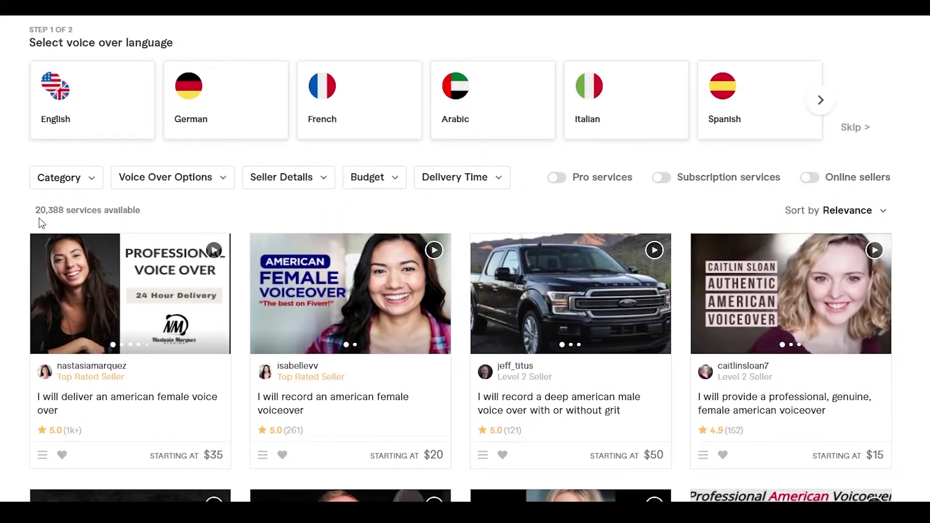
{"action": "scroll", "coordinate": [516, 197], "scroll_direction": "up", "scroll_amount": 1}
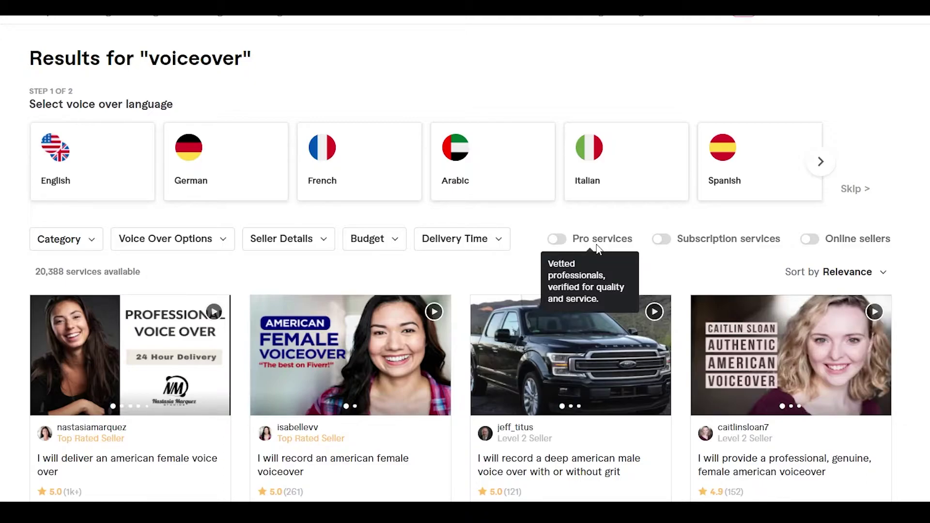
{"action": "scroll", "coordinate": [599, 248], "scroll_direction": "down", "scroll_amount": 4}
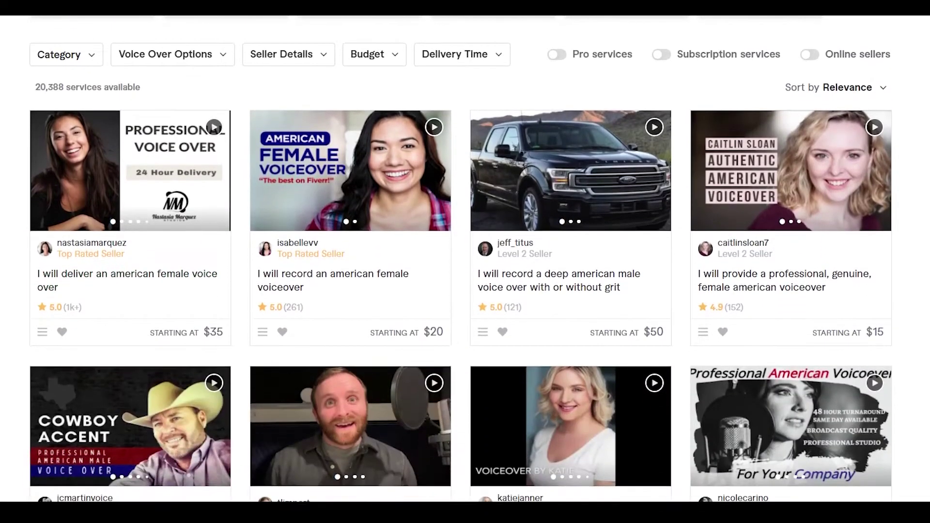
{"action": "scroll", "coordinate": [599, 248], "scroll_direction": "down", "scroll_amount": 1}
{"action": "scroll", "coordinate": [599, 249], "scroll_direction": "up", "scroll_amount": 2}
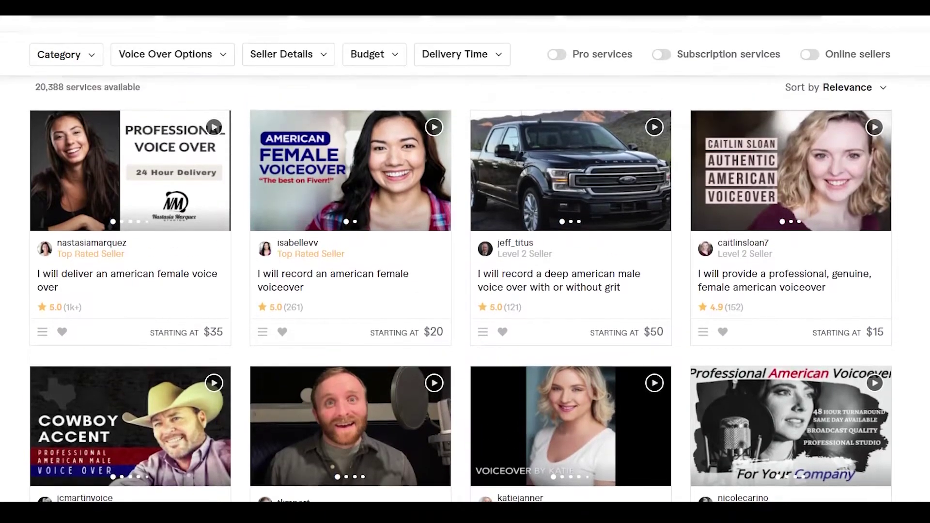
{"action": "scroll", "coordinate": [598, 248], "scroll_direction": "down", "scroll_amount": 2}
{"action": "scroll", "coordinate": [99, 243], "scroll_direction": "up", "scroll_amount": 1}
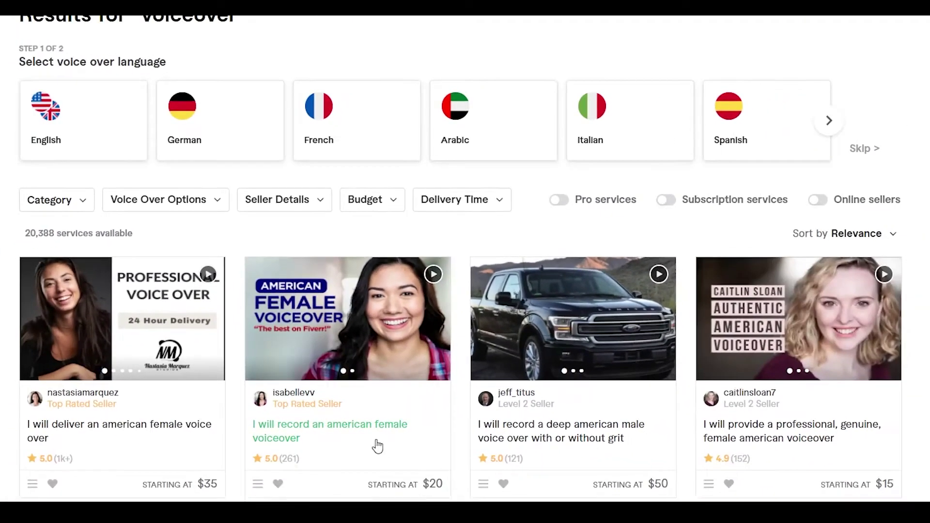
Compare the seller level badges in the results and open the gig "I will record an american female voiceover".
{"action": "mouse_move", "coordinate": [57, 408]}
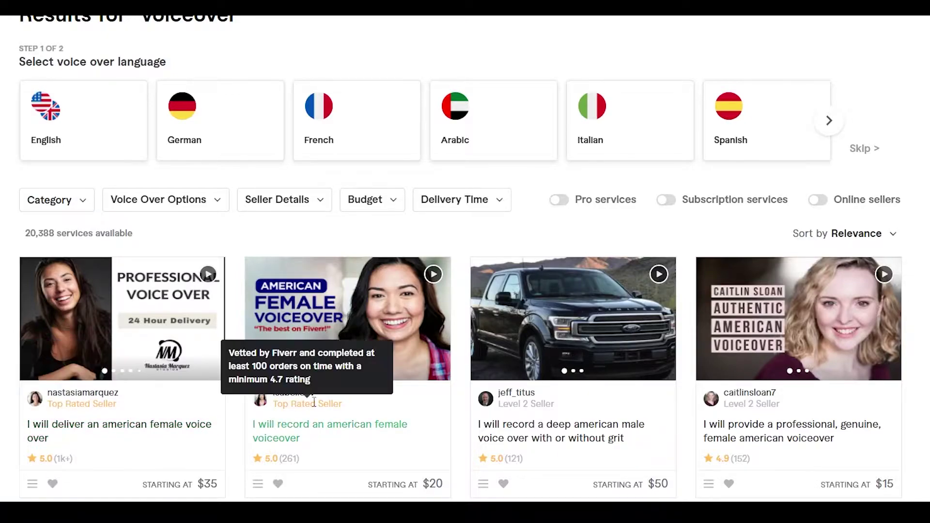
{"action": "mouse_move", "coordinate": [194, 376]}
{"action": "scroll", "coordinate": [789, 278], "scroll_direction": "down", "scroll_amount": 3}
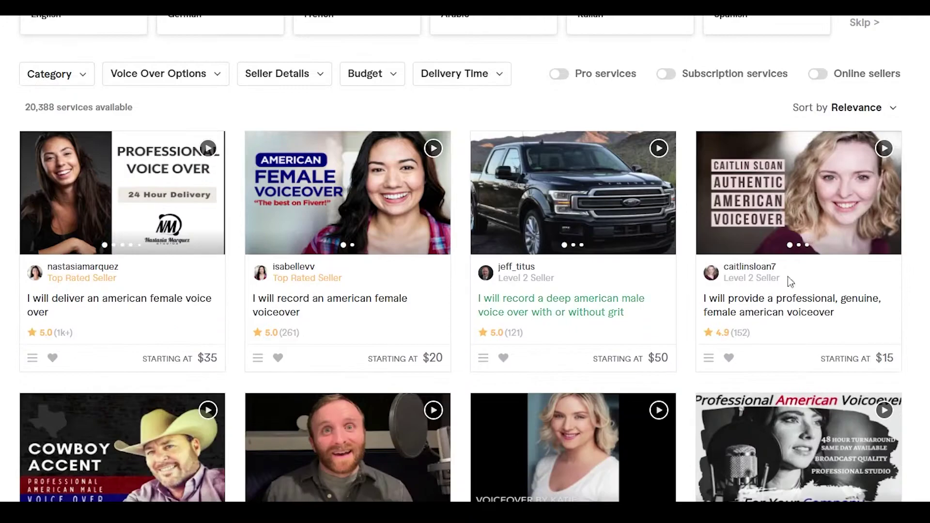
{"action": "mouse_move", "coordinate": [780, 280]}
{"action": "scroll", "coordinate": [780, 280], "scroll_direction": "up", "scroll_amount": 1}
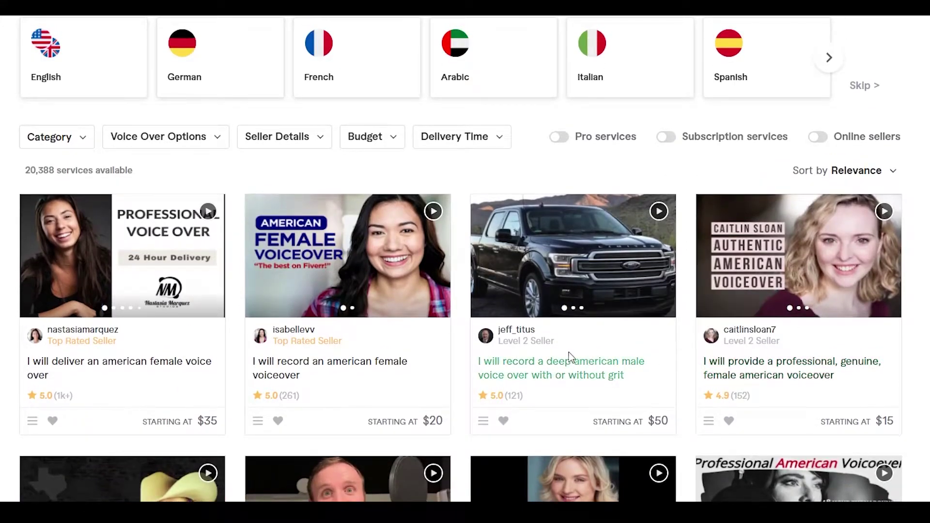
{"action": "mouse_move", "coordinate": [539, 342]}
{"action": "scroll", "coordinate": [539, 342], "scroll_direction": "down", "scroll_amount": 1}
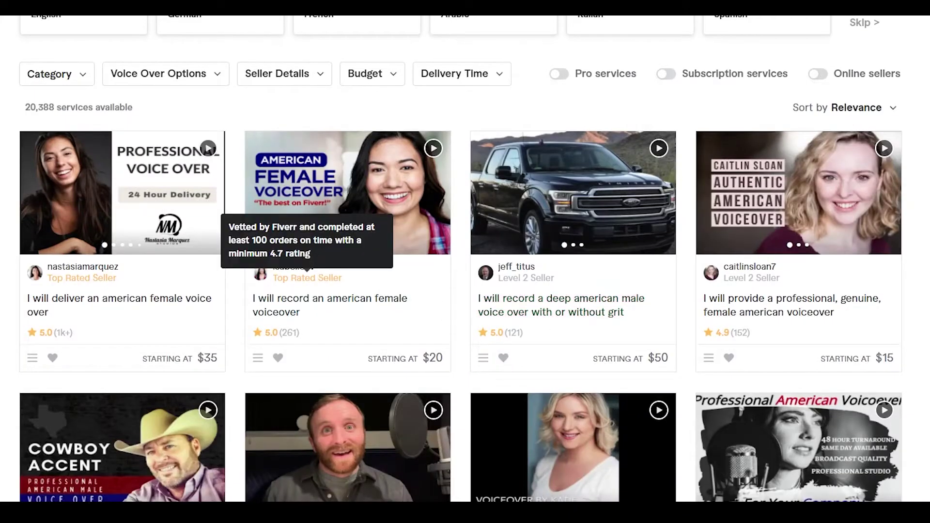
{"action": "mouse_move", "coordinate": [294, 252]}
{"action": "left_click", "coordinate": [331, 252]}
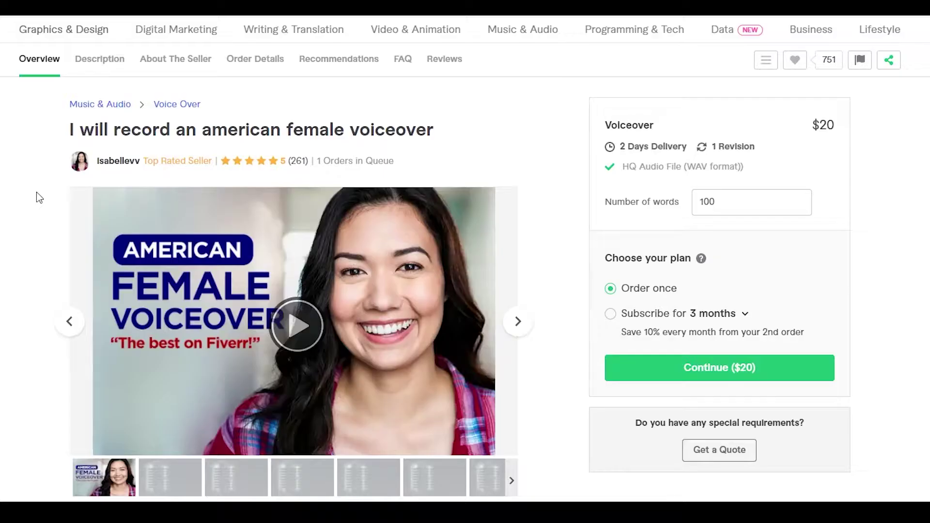
Review the gig's overview and description, and advance through two more customer reviews of the seller.
{"action": "scroll", "coordinate": [36, 194], "scroll_direction": "down", "scroll_amount": 2}
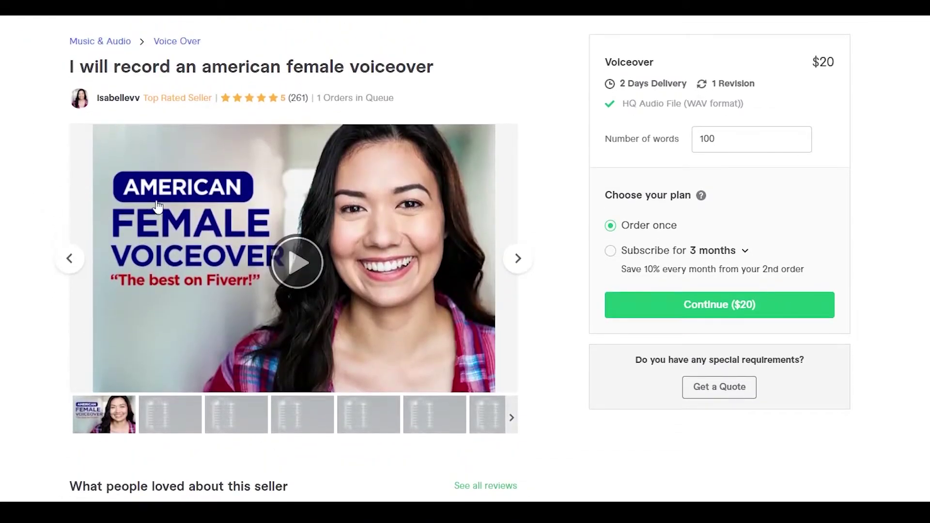
{"action": "scroll", "coordinate": [164, 266], "scroll_direction": "down", "scroll_amount": 1}
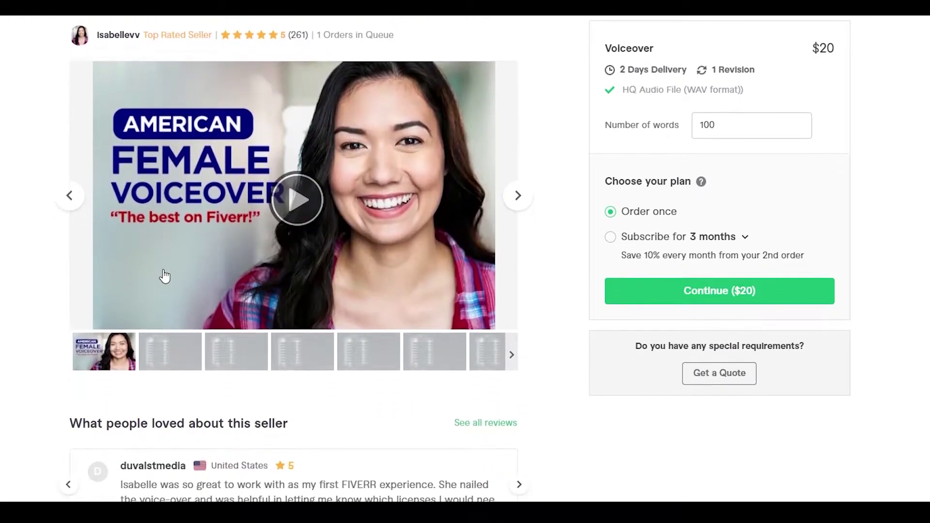
{"action": "scroll", "coordinate": [40, 308], "scroll_direction": "down", "scroll_amount": 2}
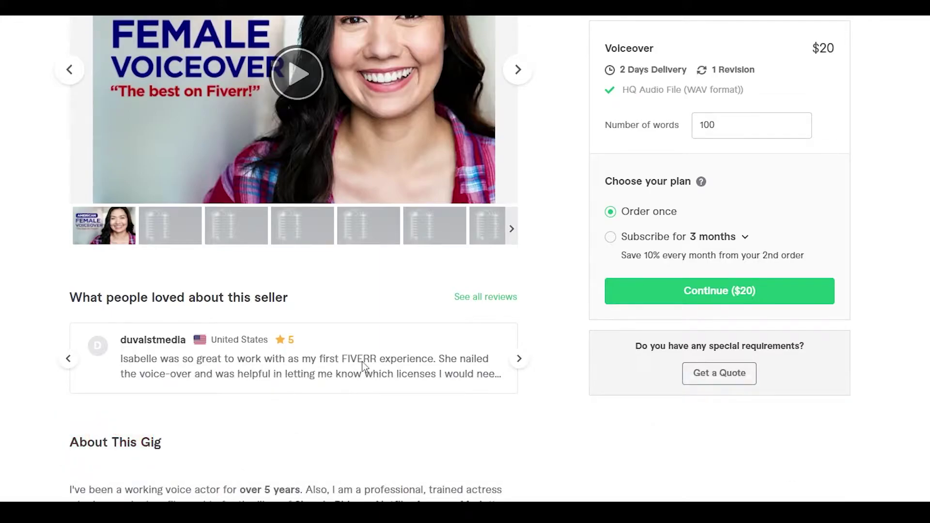
{"action": "scroll", "coordinate": [362, 361], "scroll_direction": "up", "scroll_amount": 1}
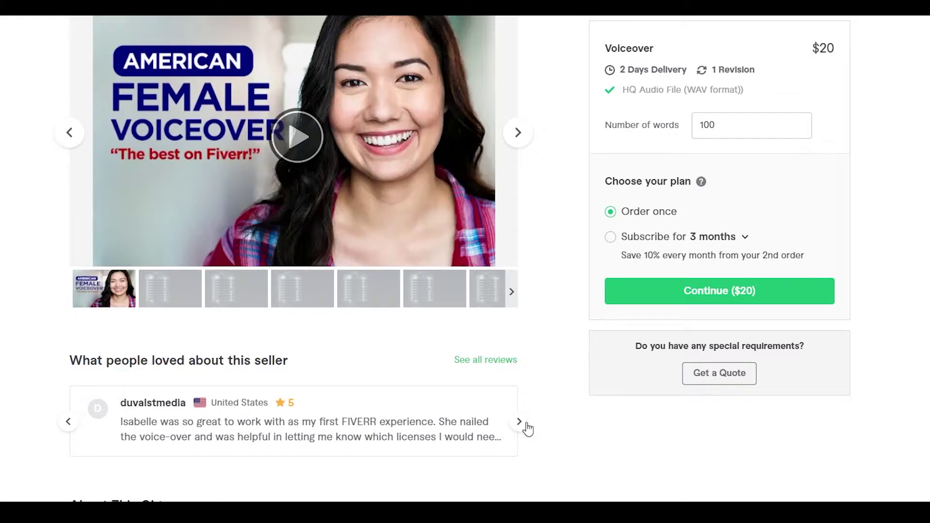
{"action": "left_click", "coordinate": [524, 426]}
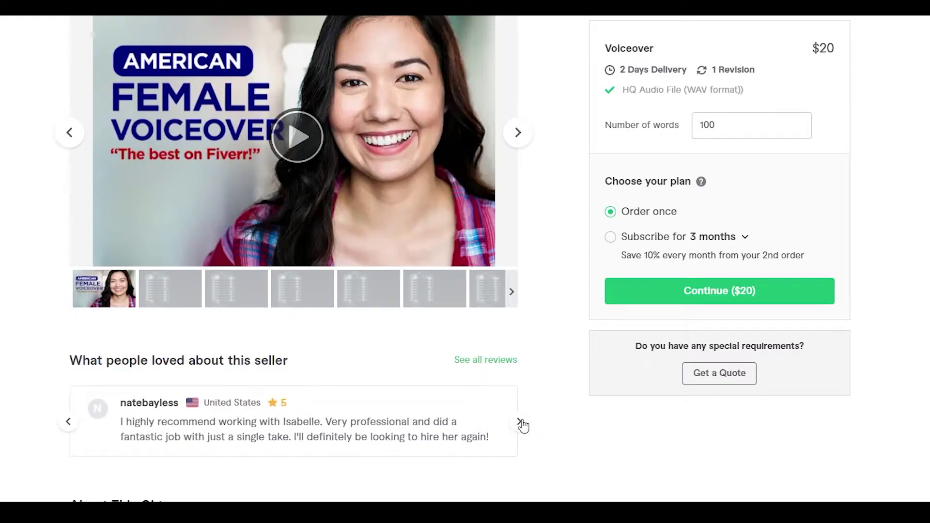
{"action": "left_click", "coordinate": [521, 423]}
{"action": "scroll", "coordinate": [524, 425], "scroll_direction": "up", "scroll_amount": 4}
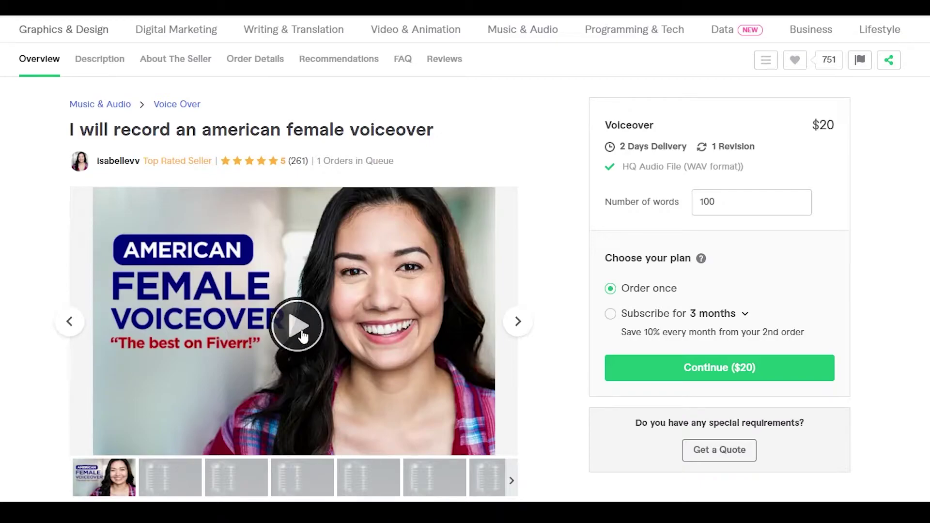
{"action": "scroll", "coordinate": [527, 322], "scroll_direction": "down", "scroll_amount": 5}
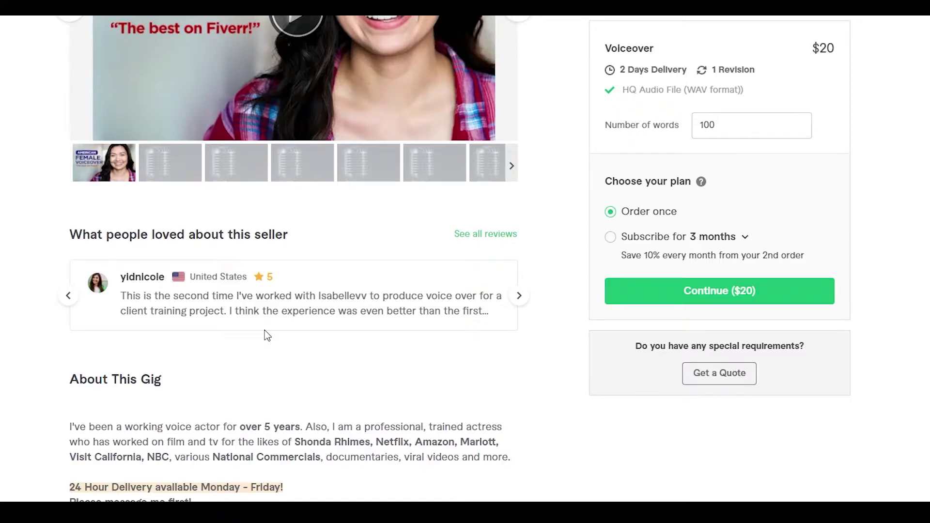
{"action": "scroll", "coordinate": [265, 329], "scroll_direction": "up", "scroll_amount": 4}
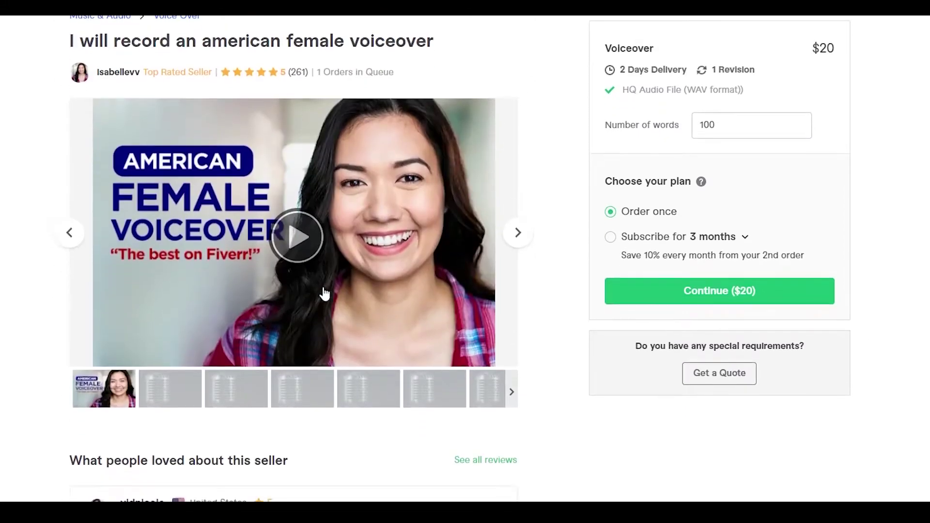
{"action": "scroll", "coordinate": [489, 290], "scroll_direction": "down", "scroll_amount": 3}
{"action": "scroll", "coordinate": [749, 276], "scroll_direction": "up", "scroll_amount": 5}
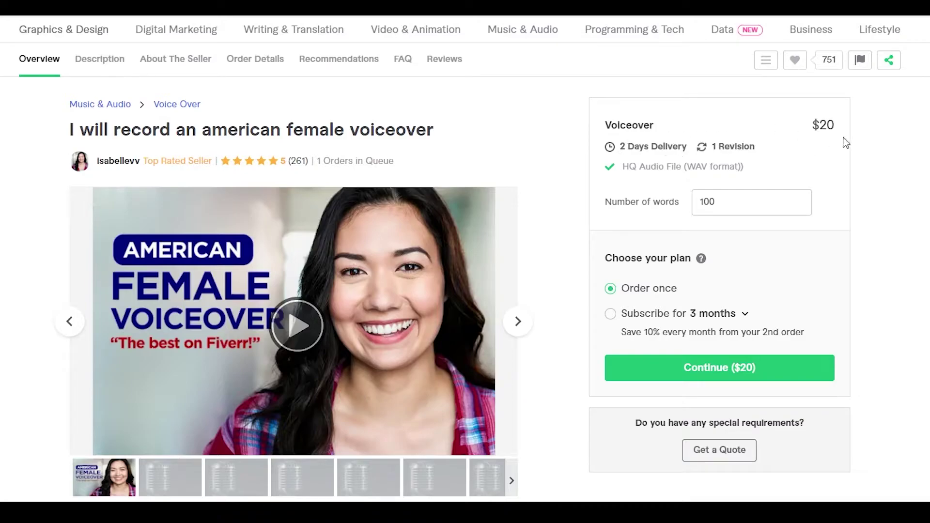
Examine the Voiceover package's price, included revisions and plan options.
{"action": "left_click_drag", "start_coordinate": [819, 125], "coordinate": [826, 125]}
{"action": "left_click_drag", "start_coordinate": [716, 149], "coordinate": [764, 147]}
{"action": "left_click", "coordinate": [764, 147]}
{"action": "scroll", "coordinate": [624, 149], "scroll_direction": "down", "scroll_amount": 2}
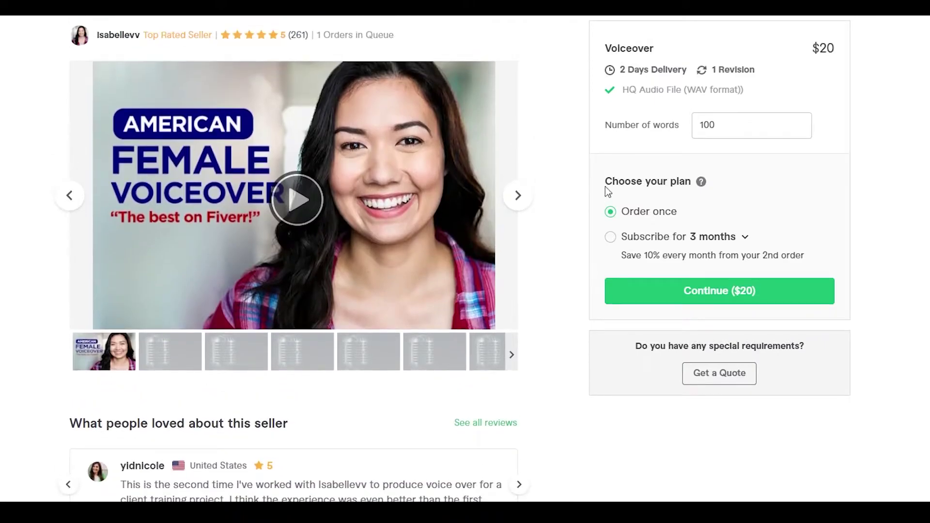
Read the gig's description, including the delivery terms, usage rights and revision conditions, and compare it with the package details.
{"action": "mouse_move", "coordinate": [701, 182]}
{"action": "scroll", "coordinate": [592, 266], "scroll_direction": "down", "scroll_amount": 4}
{"action": "scroll", "coordinate": [589, 280], "scroll_direction": "down", "scroll_amount": 7}
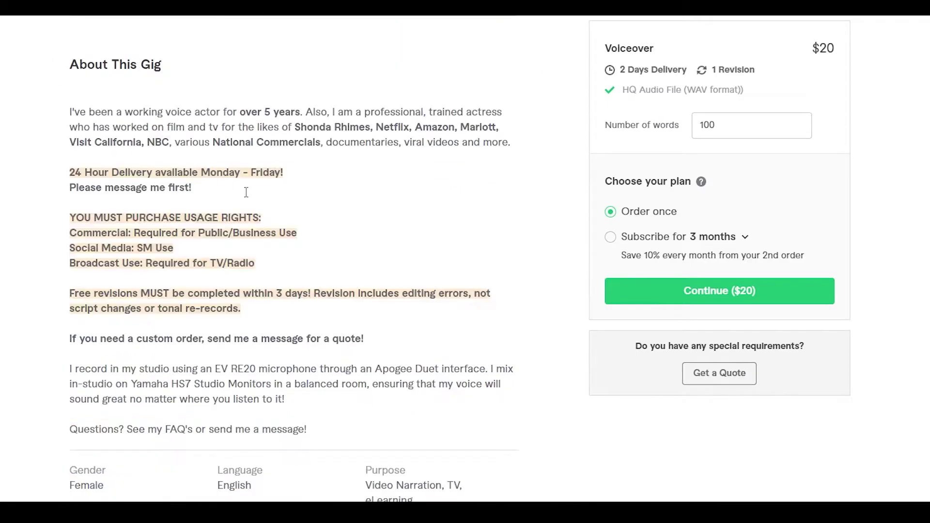
{"action": "scroll", "coordinate": [116, 356], "scroll_direction": "up", "scroll_amount": 2}
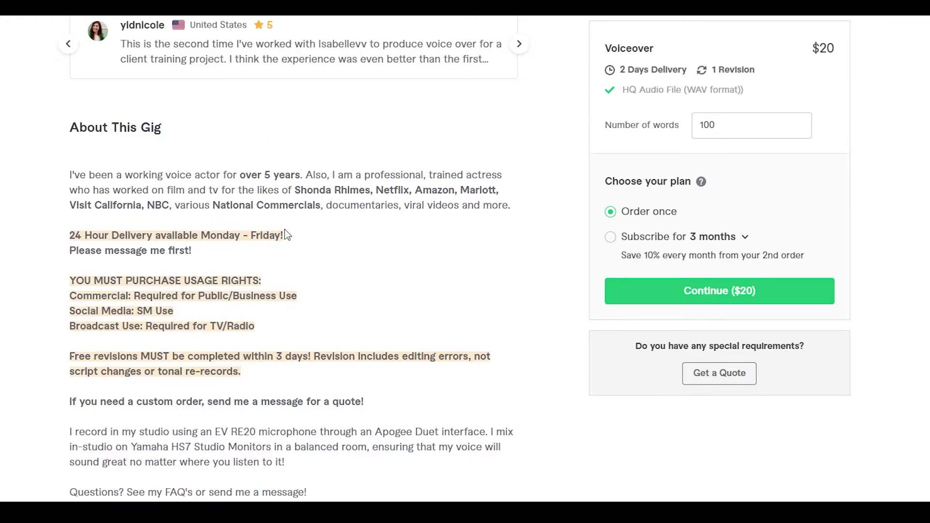
{"action": "scroll", "coordinate": [353, 287], "scroll_direction": "down", "scroll_amount": 1}
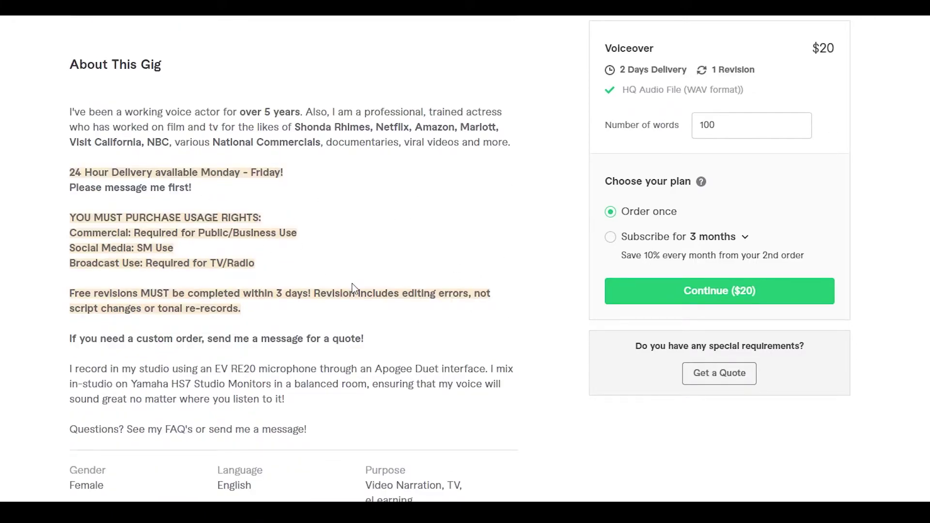
{"action": "scroll", "coordinate": [353, 287], "scroll_direction": "up", "scroll_amount": 10}
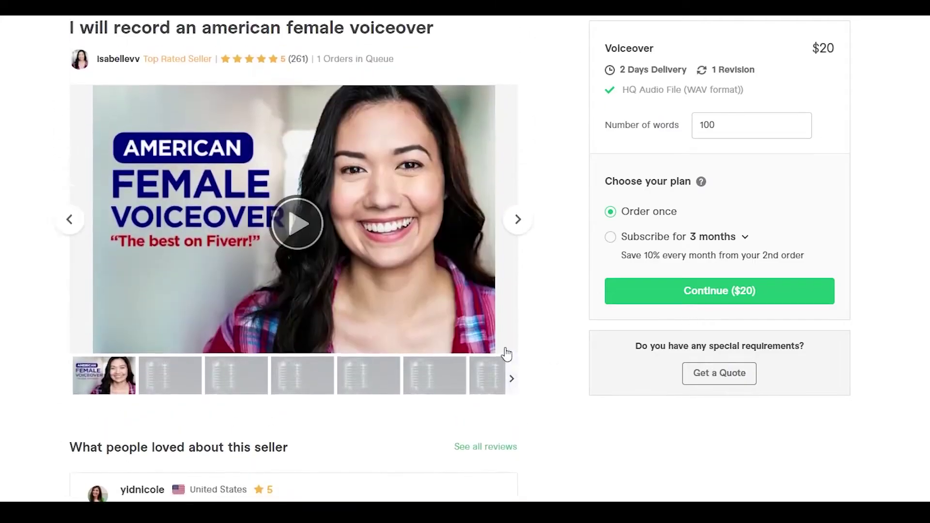
{"action": "scroll", "coordinate": [624, 178], "scroll_direction": "down", "scroll_amount": 3}
{"action": "scroll", "coordinate": [575, 196], "scroll_direction": "down", "scroll_amount": 5}
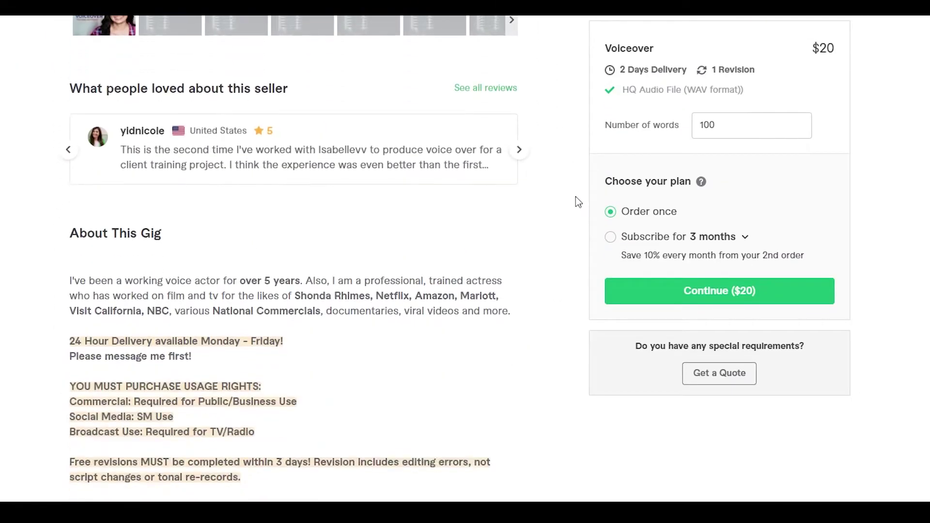
{"action": "scroll", "coordinate": [575, 197], "scroll_direction": "up", "scroll_amount": 7}
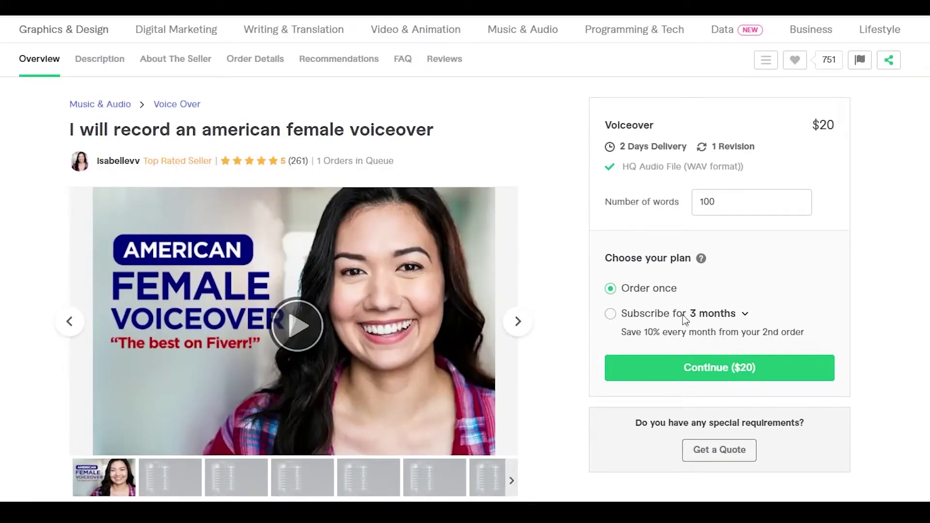
Continue with the gig's one-time order and set the script's word count to 1200.
{"action": "left_click", "coordinate": [751, 372]}
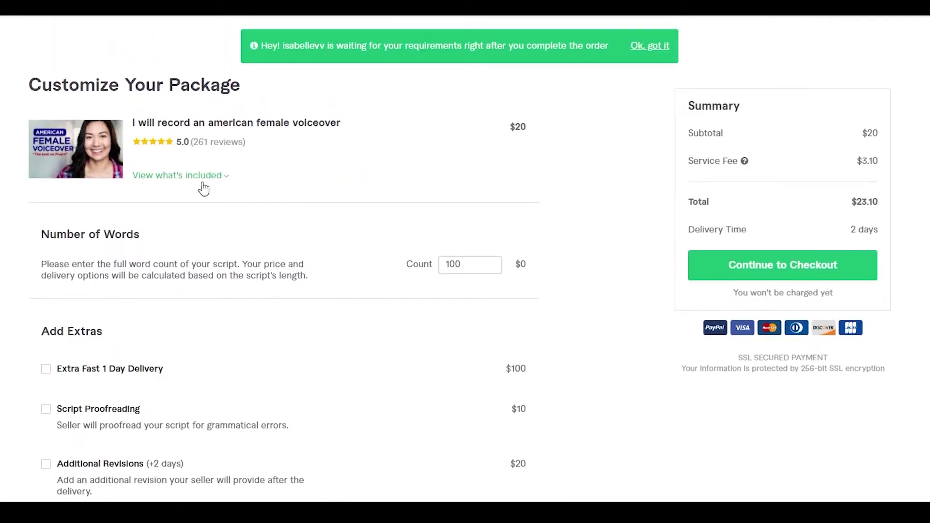
{"action": "scroll", "coordinate": [74, 227], "scroll_direction": "down", "scroll_amount": 1}
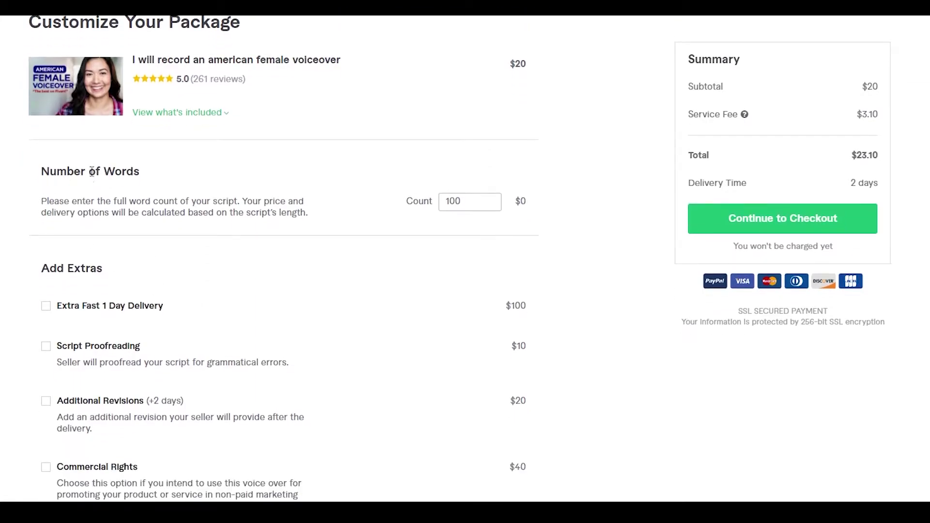
{"action": "left_click", "coordinate": [466, 201]}
{"action": "key", "text": "BackSpace"}
{"action": "key", "text": "BackSpace"}
{"action": "key", "text": "BackSpace"}
{"action": "type", "text": "200"}
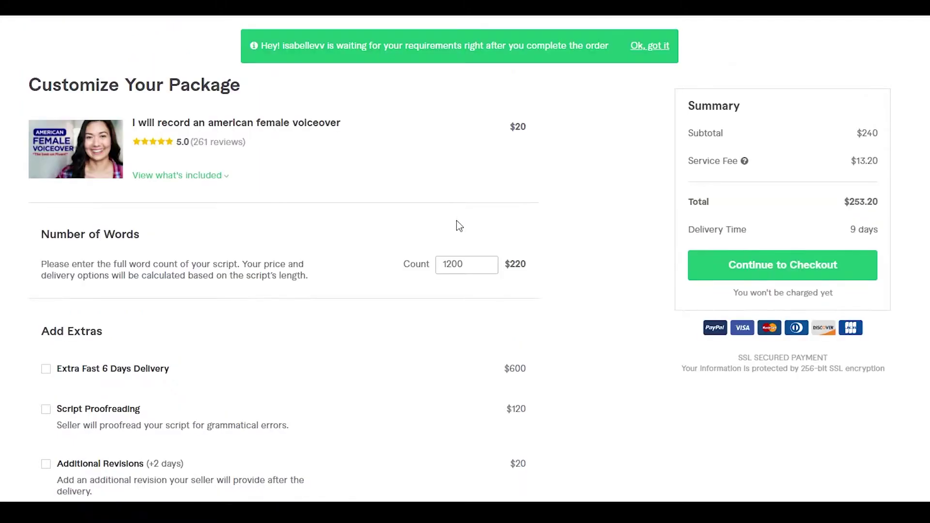
Examine the word-count charge and the optional extras, from fast delivery and proofreading to commercial rights and directed sessions.
{"action": "double_click", "coordinate": [527, 267]}
{"action": "scroll", "coordinate": [528, 270], "scroll_direction": "down", "scroll_amount": 4}
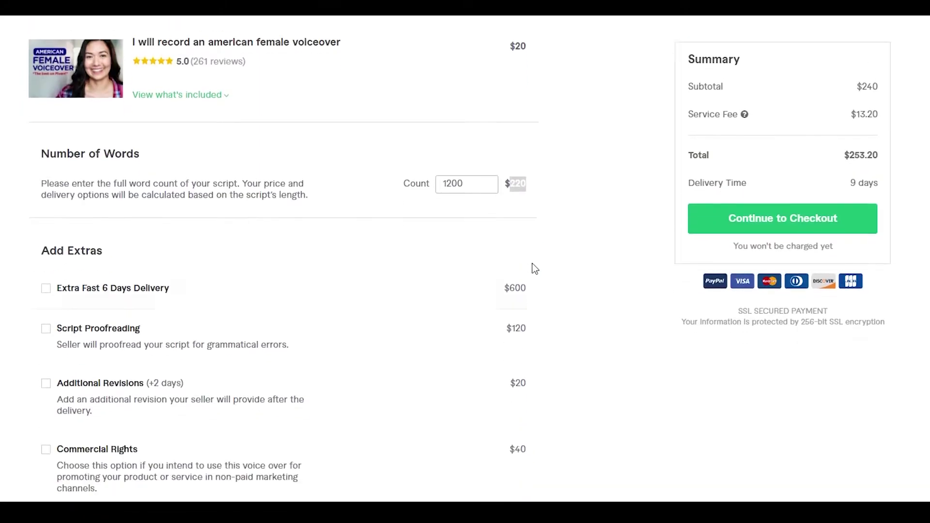
{"action": "scroll", "coordinate": [43, 162], "scroll_direction": "down", "scroll_amount": 5}
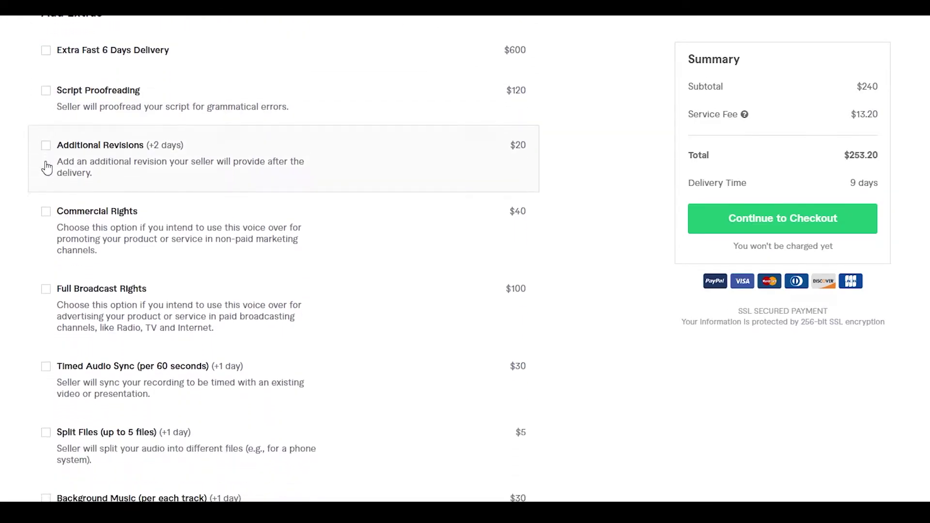
{"action": "scroll", "coordinate": [17, 173], "scroll_direction": "up", "scroll_amount": 3}
{"action": "scroll", "coordinate": [19, 173], "scroll_direction": "down", "scroll_amount": 1}
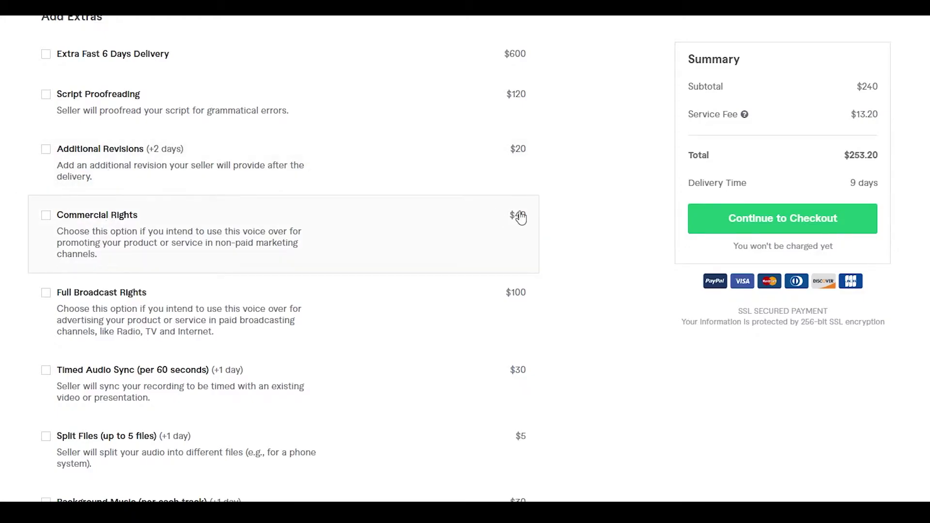
{"action": "scroll", "coordinate": [510, 226], "scroll_direction": "up", "scroll_amount": 1}
{"action": "scroll", "coordinate": [266, 235], "scroll_direction": "up", "scroll_amount": 2}
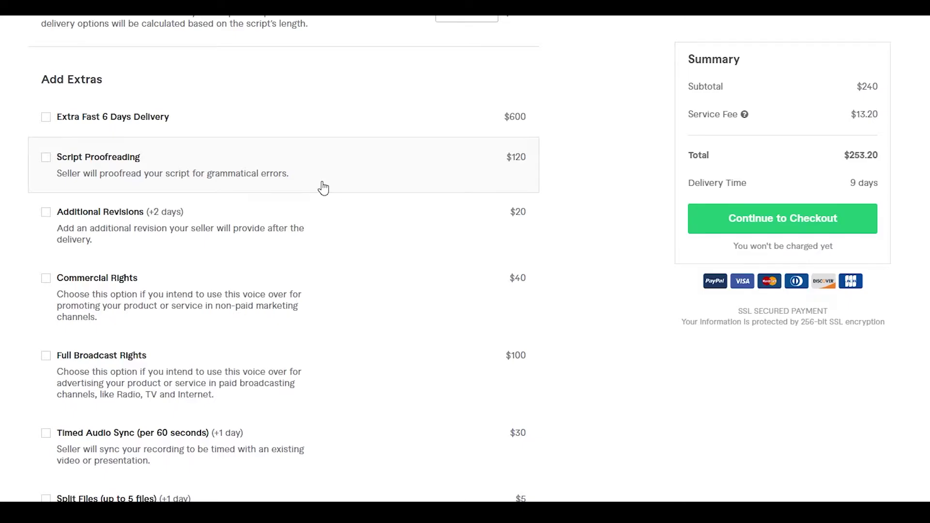
{"action": "scroll", "coordinate": [322, 187], "scroll_direction": "down", "scroll_amount": 5}
{"action": "scroll", "coordinate": [84, 437], "scroll_direction": "up", "scroll_amount": 10}
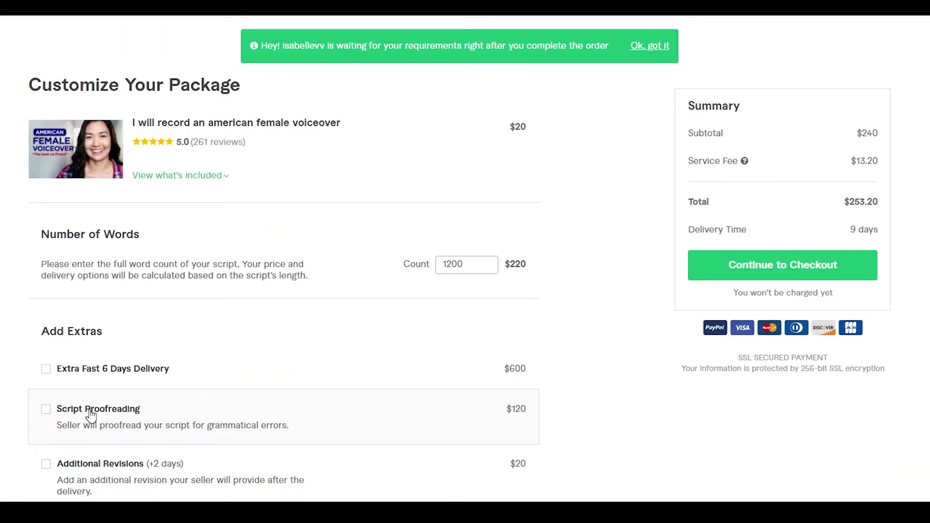
{"action": "scroll", "coordinate": [91, 415], "scroll_direction": "down", "scroll_amount": 10}
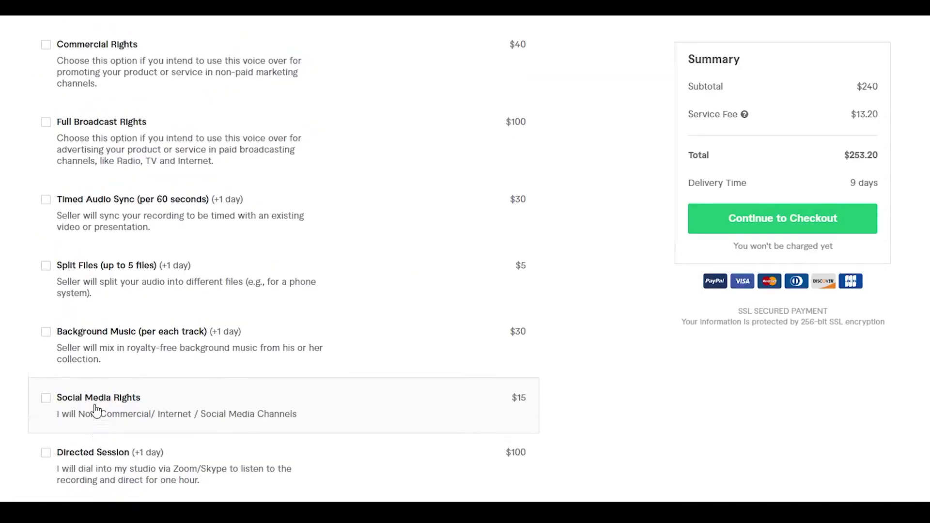
{"action": "scroll", "coordinate": [87, 368], "scroll_direction": "up", "scroll_amount": 4}
{"action": "scroll", "coordinate": [63, 320], "scroll_direction": "down", "scroll_amount": 4}
{"action": "scroll", "coordinate": [69, 406], "scroll_direction": "up", "scroll_amount": 9}
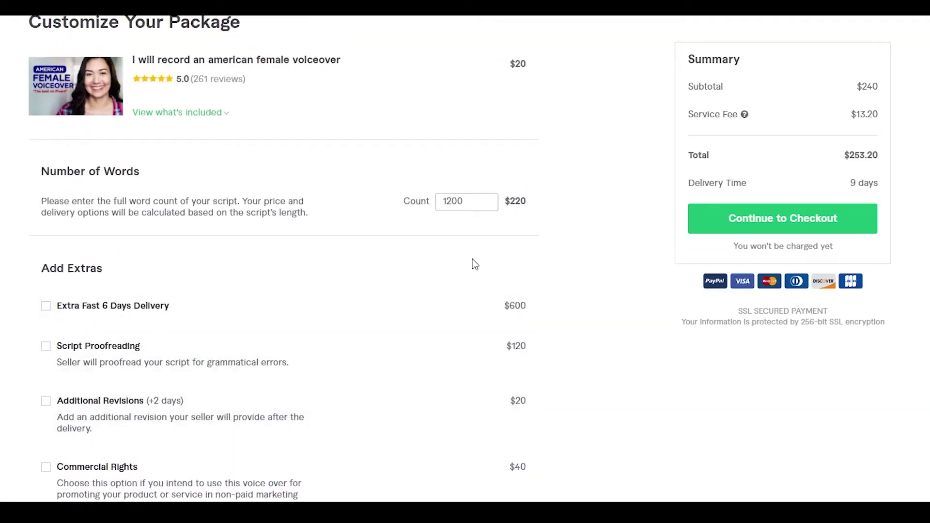
Examine the order summary's subtotal, service fee and total.
{"action": "scroll", "coordinate": [470, 260], "scroll_direction": "up", "scroll_amount": 1}
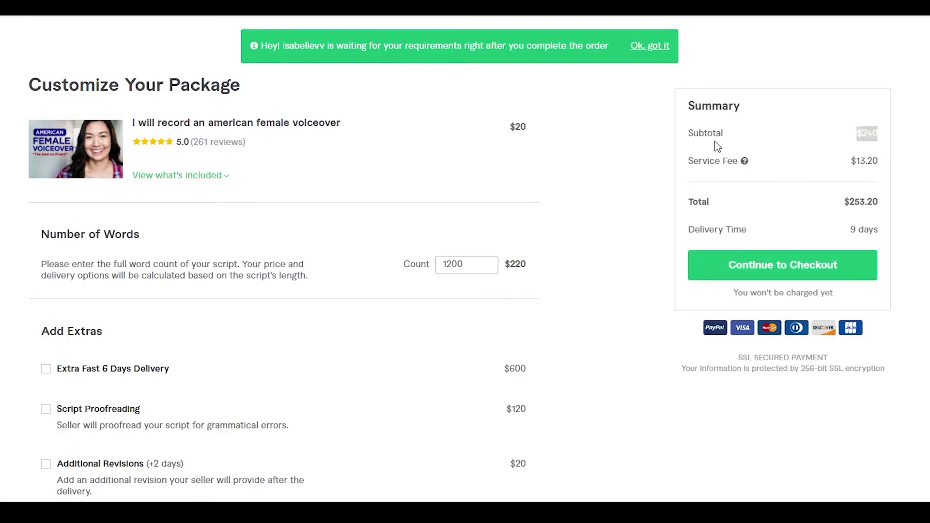
{"action": "left_click_drag", "start_coordinate": [868, 132], "coordinate": [744, 160]}
{"action": "left_click_drag", "start_coordinate": [855, 161], "coordinate": [886, 162]}
{"action": "left_click_drag", "start_coordinate": [854, 202], "coordinate": [888, 199]}
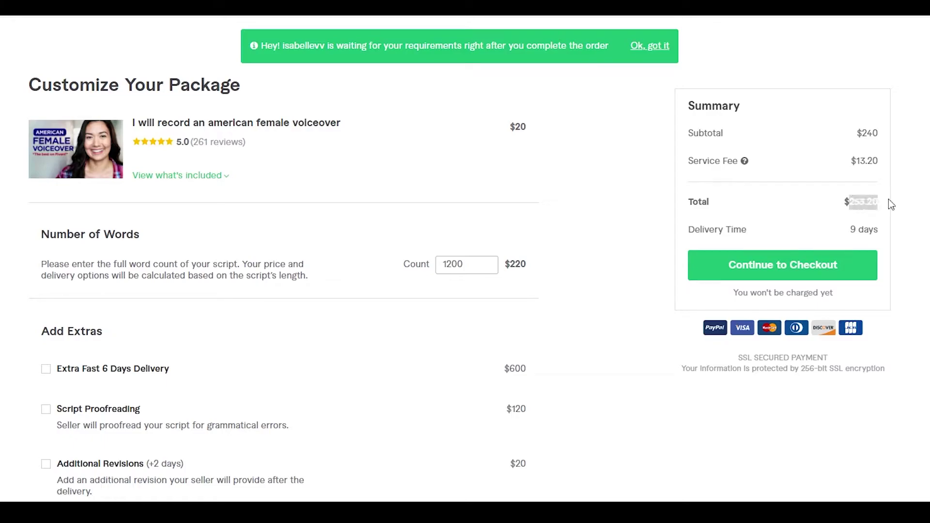
{"action": "left_click", "coordinate": [925, 219]}
{"action": "scroll", "coordinate": [855, 261], "scroll_direction": "down", "scroll_amount": 1}
{"action": "scroll", "coordinate": [842, 291], "scroll_direction": "up", "scroll_amount": 1}
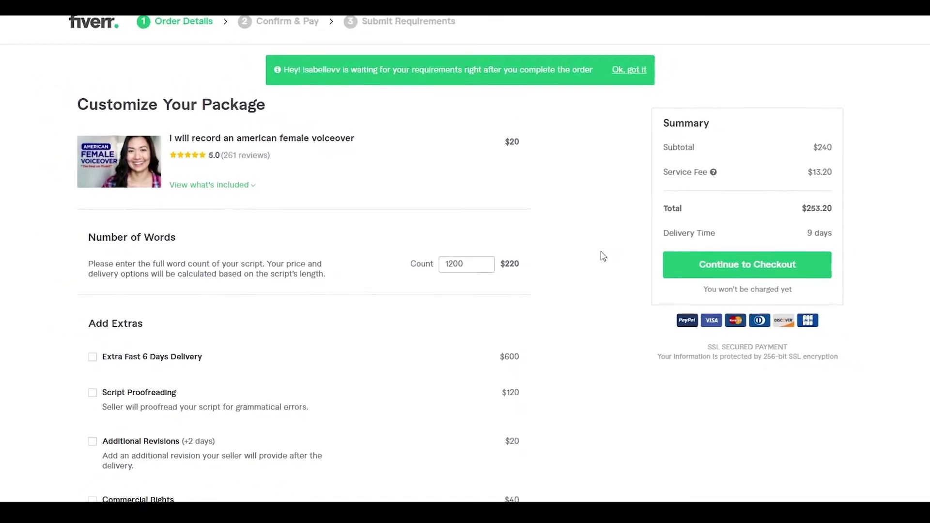
Leave the order for the Fiverr home page, switch the account to selling mode and review the seller dashboard.
{"action": "left_click", "coordinate": [130, 38]}
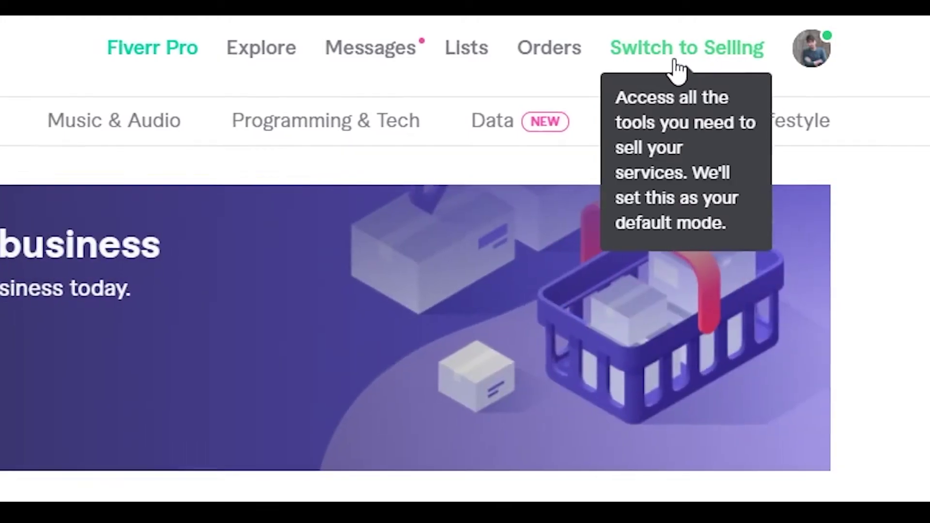
{"action": "left_click", "coordinate": [678, 53]}
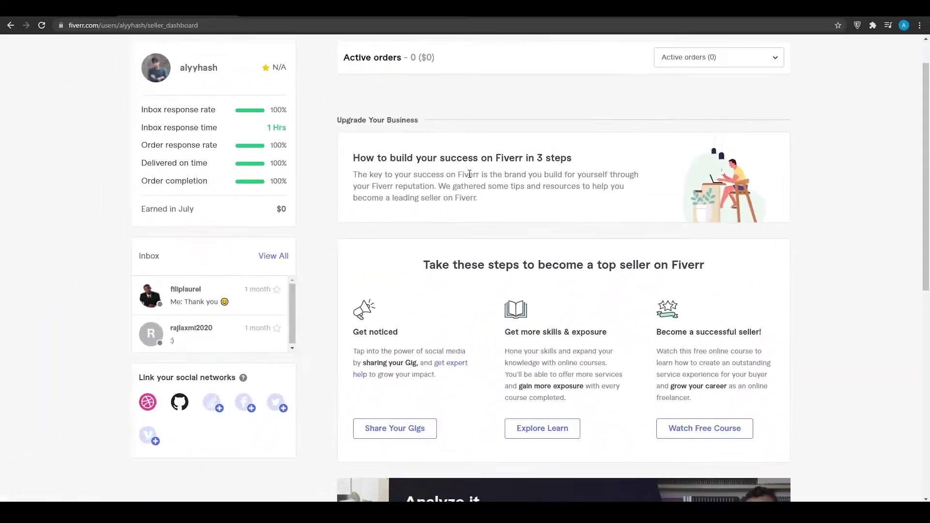
{"action": "scroll", "coordinate": [302, 125], "scroll_direction": "up", "scroll_amount": 1}
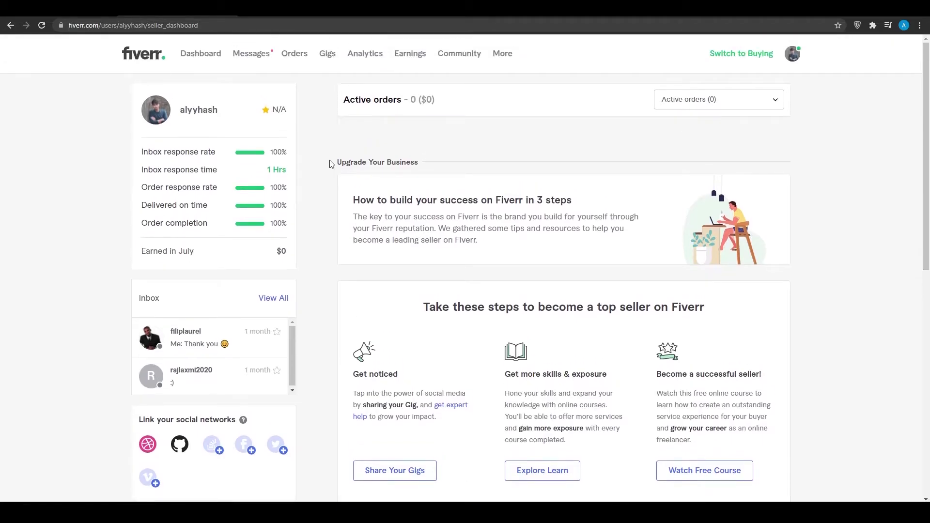
{"action": "key", "text": "alt+Left"}
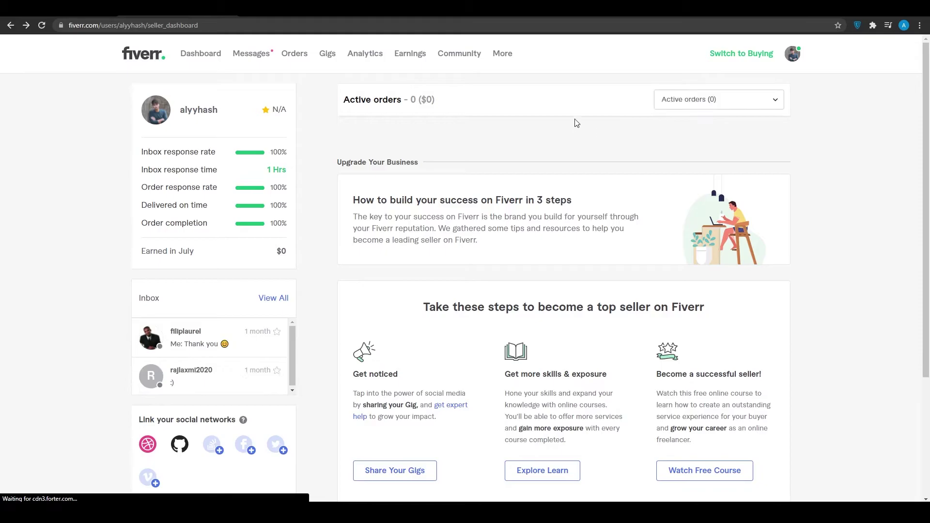
{"action": "scroll", "coordinate": [351, 215], "scroll_direction": "down", "scroll_amount": 1}
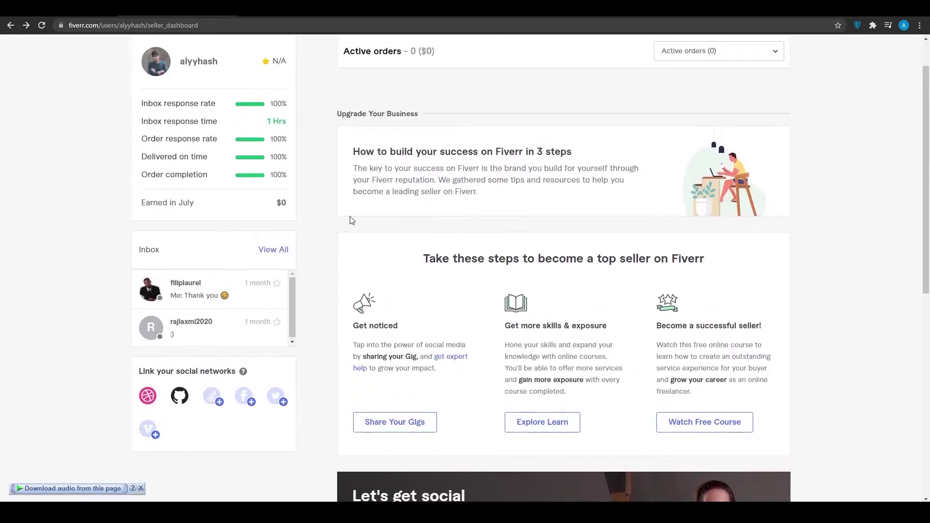
{"action": "scroll", "coordinate": [353, 218], "scroll_direction": "up", "scroll_amount": 1}
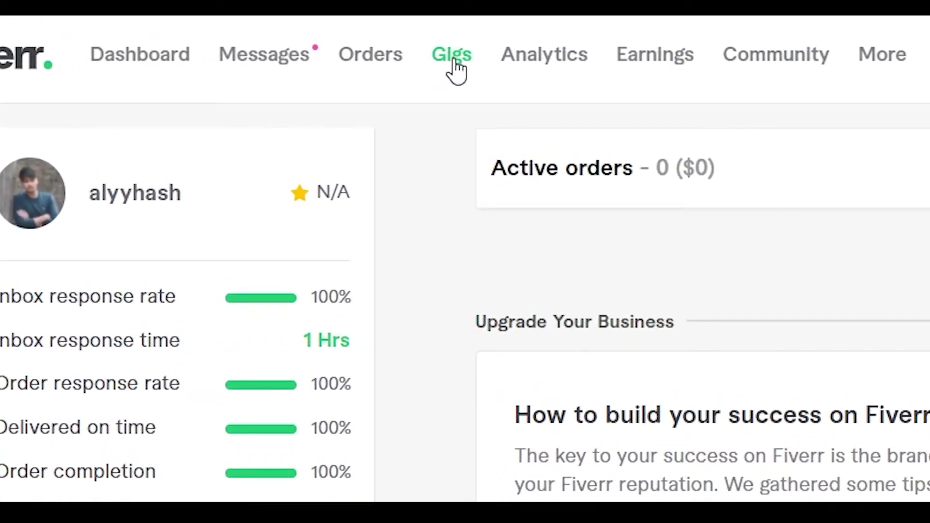
Open the seller's gig list, start creating a new gig and look over its overview form.
{"action": "left_click", "coordinate": [453, 58]}
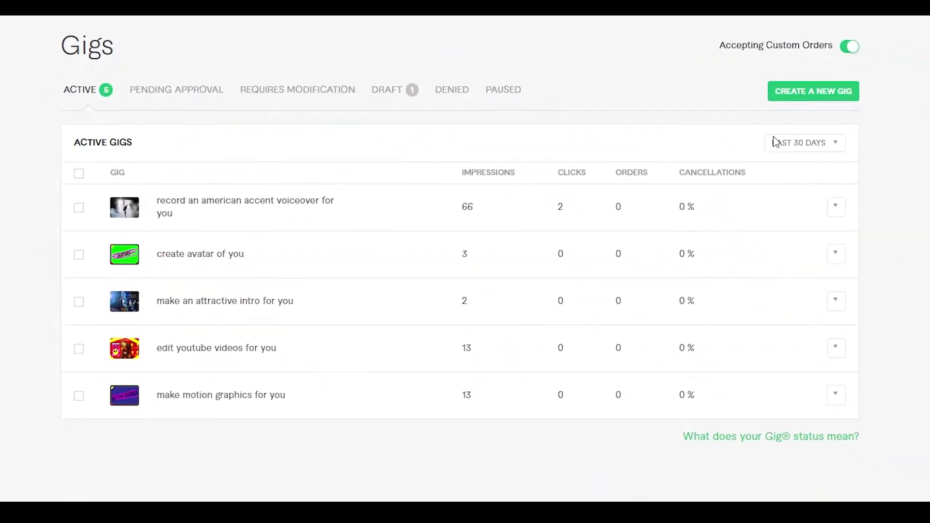
{"action": "left_click", "coordinate": [827, 97]}
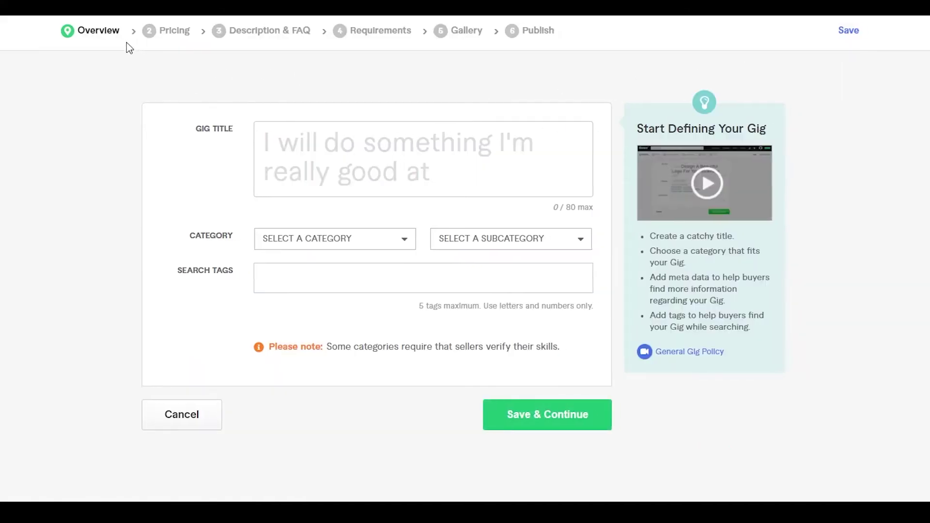
{"action": "scroll", "coordinate": [336, 120], "scroll_direction": "down", "scroll_amount": 4}
{"action": "scroll", "coordinate": [336, 121], "scroll_direction": "up", "scroll_amount": 4}
{"action": "mouse_move", "coordinate": [218, 150]}
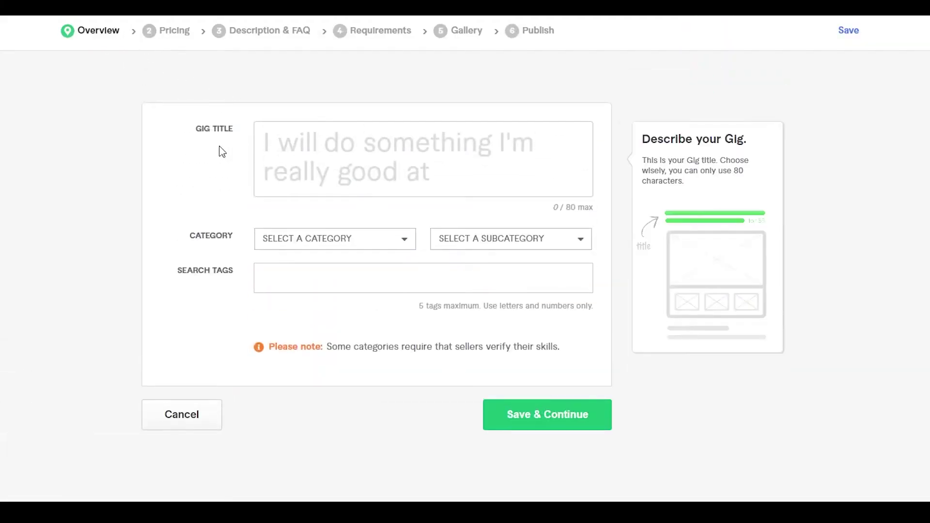
Paste the gig title "edit different videos for you, such as podcasts and basic Vlogs" and read it through.
{"action": "left_click", "coordinate": [299, 155]}
{"action": "key", "text": "ctrl+v"}
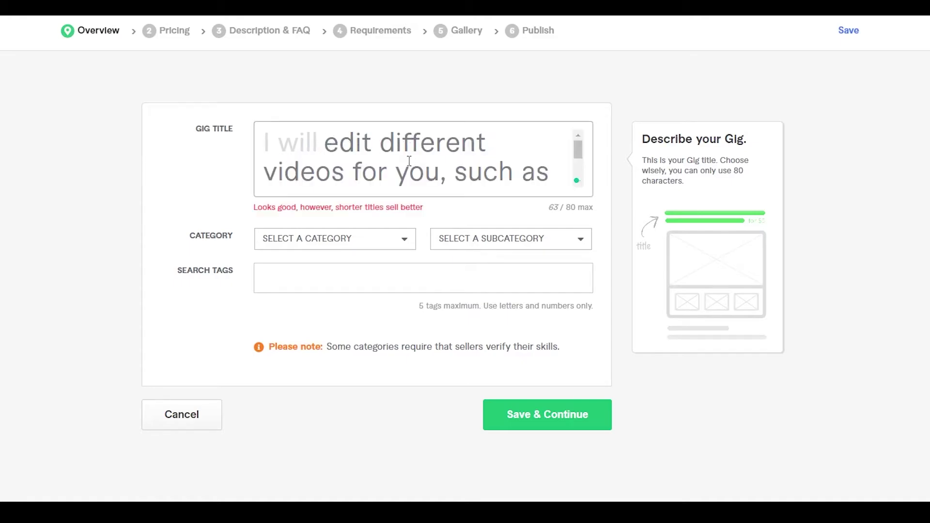
{"action": "scroll", "coordinate": [446, 173], "scroll_direction": "down", "scroll_amount": 2}
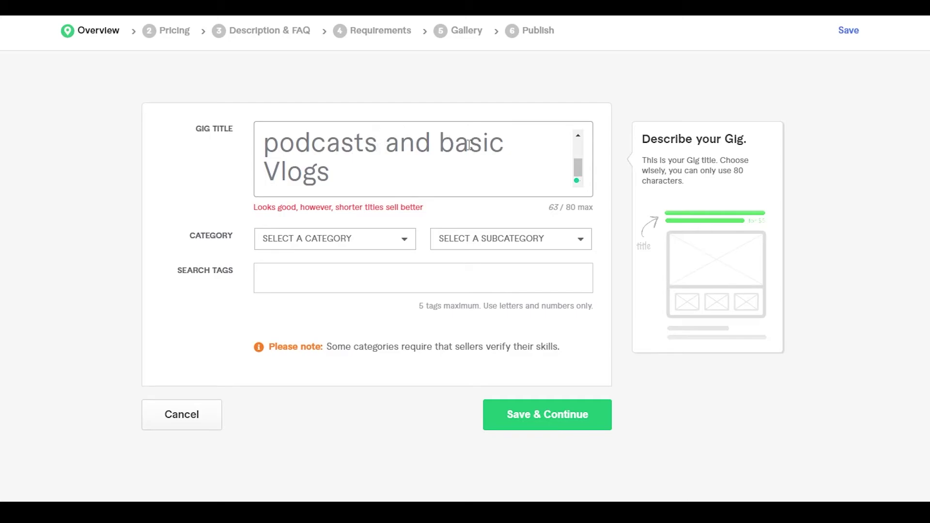
{"action": "scroll", "coordinate": [385, 167], "scroll_direction": "up", "scroll_amount": 2}
{"action": "scroll", "coordinate": [386, 167], "scroll_direction": "down", "scroll_amount": 3}
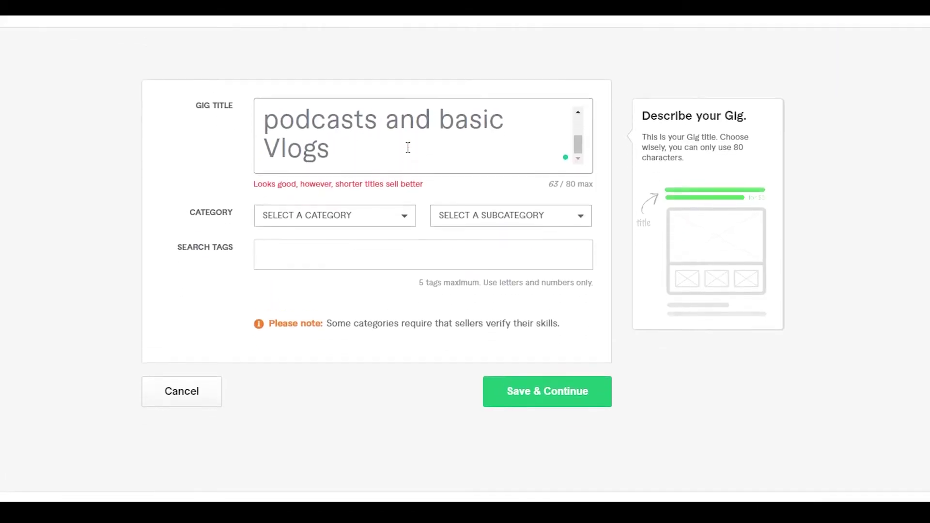
{"action": "scroll", "coordinate": [406, 155], "scroll_direction": "up", "scroll_amount": 1}
{"action": "scroll", "coordinate": [383, 168], "scroll_direction": "up", "scroll_amount": 2}
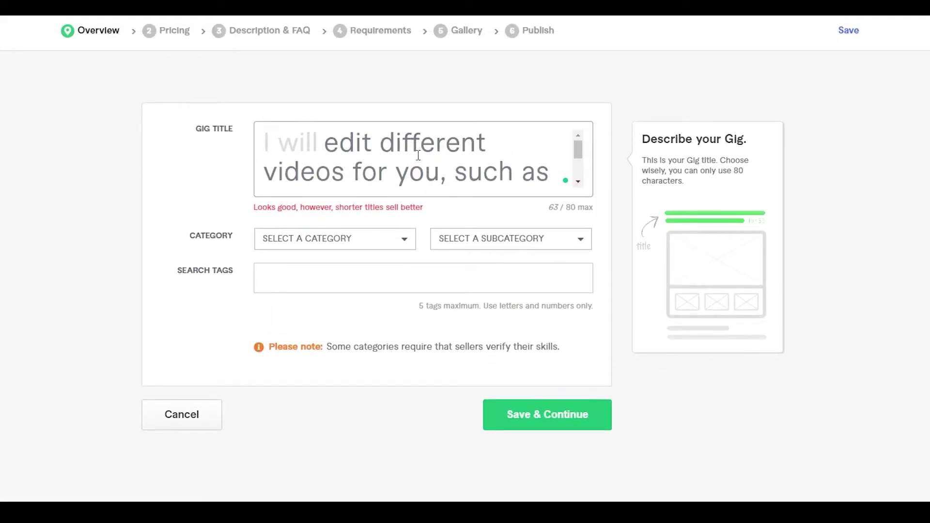
{"action": "scroll", "coordinate": [406, 165], "scroll_direction": "down", "scroll_amount": 2}
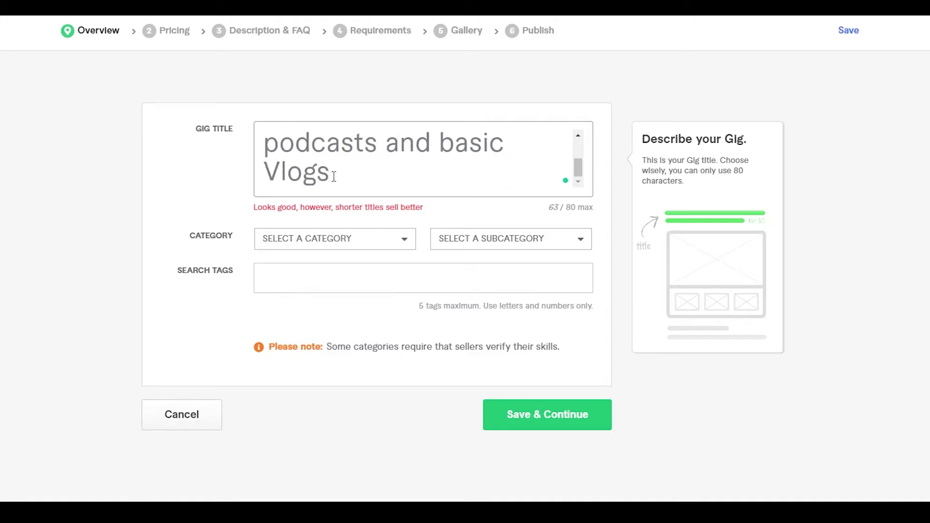
Shorten the gig title to "edit different videos for you, such as podcasts" and check its wording.
{"action": "left_click_drag", "start_coordinate": [332, 174], "coordinate": [374, 141]}
{"action": "left_click_drag", "start_coordinate": [380, 183], "coordinate": [377, 160]}
{"action": "key", "text": "BackSpace"}
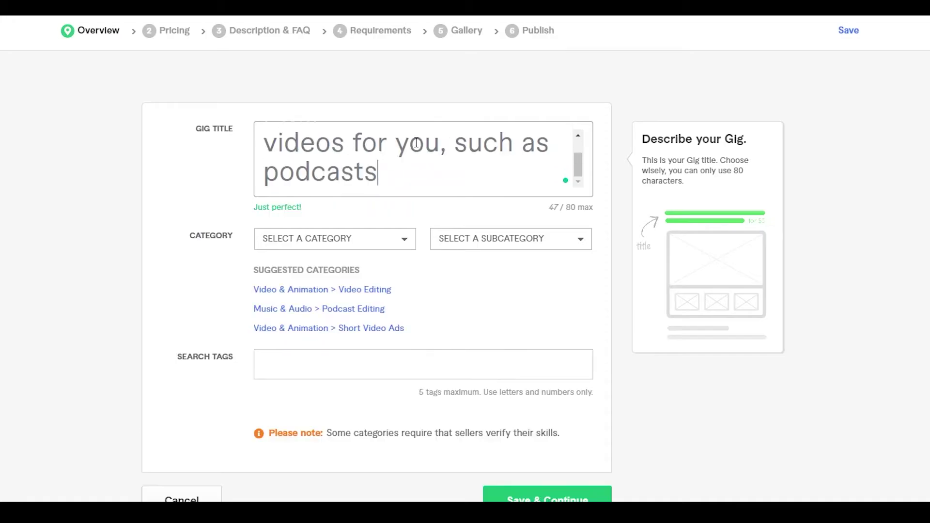
{"action": "scroll", "coordinate": [339, 145], "scroll_direction": "down", "scroll_amount": 1}
{"action": "scroll", "coordinate": [416, 155], "scroll_direction": "up", "scroll_amount": 1}
{"action": "scroll", "coordinate": [378, 160], "scroll_direction": "down", "scroll_amount": 1}
{"action": "scroll", "coordinate": [343, 177], "scroll_direction": "up", "scroll_amount": 1}
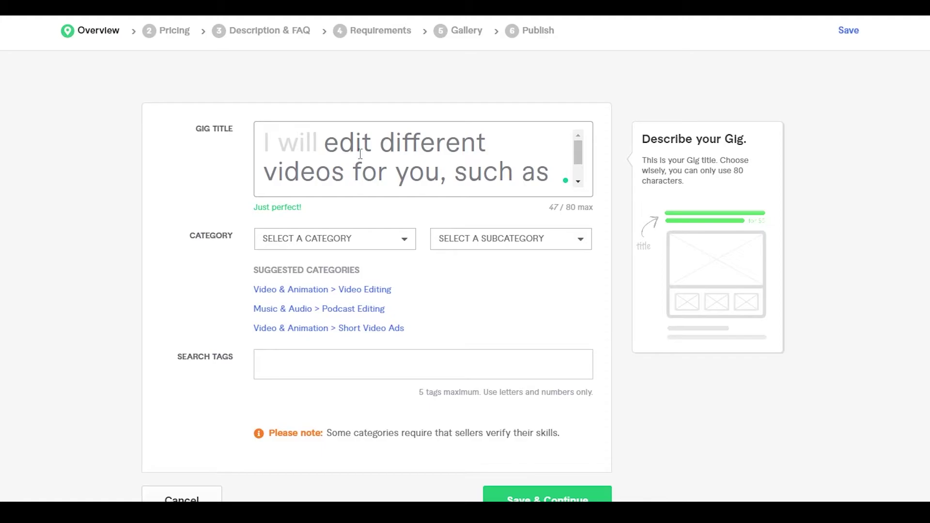
Check the gig title's wording and assign the gig to the suggested category Video & Animation > Video Editing.
{"action": "scroll", "coordinate": [368, 161], "scroll_direction": "down", "scroll_amount": 1}
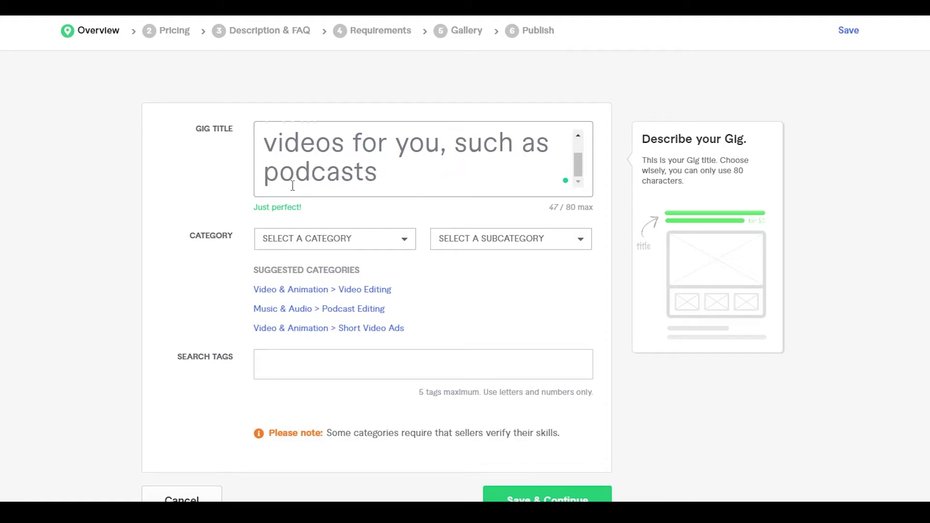
{"action": "scroll", "coordinate": [293, 186], "scroll_direction": "up", "scroll_amount": 1}
{"action": "scroll", "coordinate": [218, 201], "scroll_direction": "down", "scroll_amount": 2}
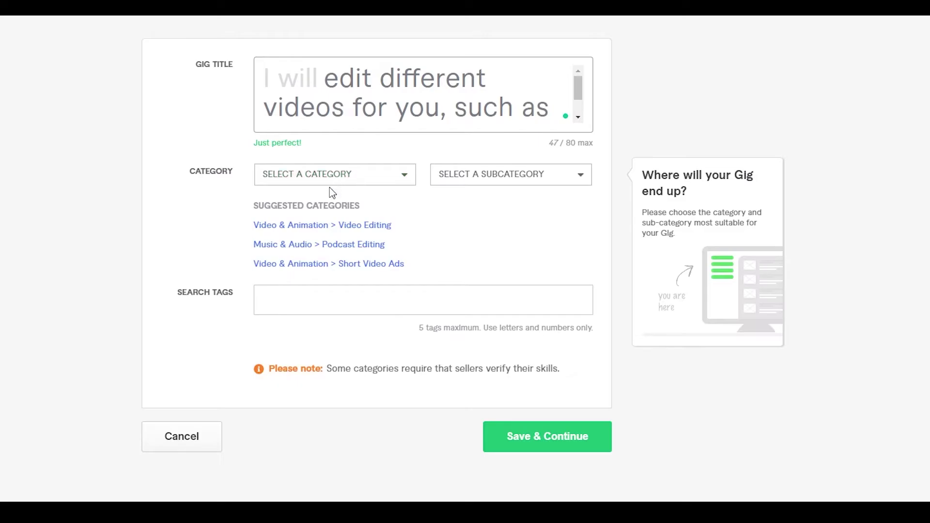
{"action": "left_click", "coordinate": [364, 225]}
{"action": "scroll", "coordinate": [332, 131], "scroll_direction": "down", "scroll_amount": 2}
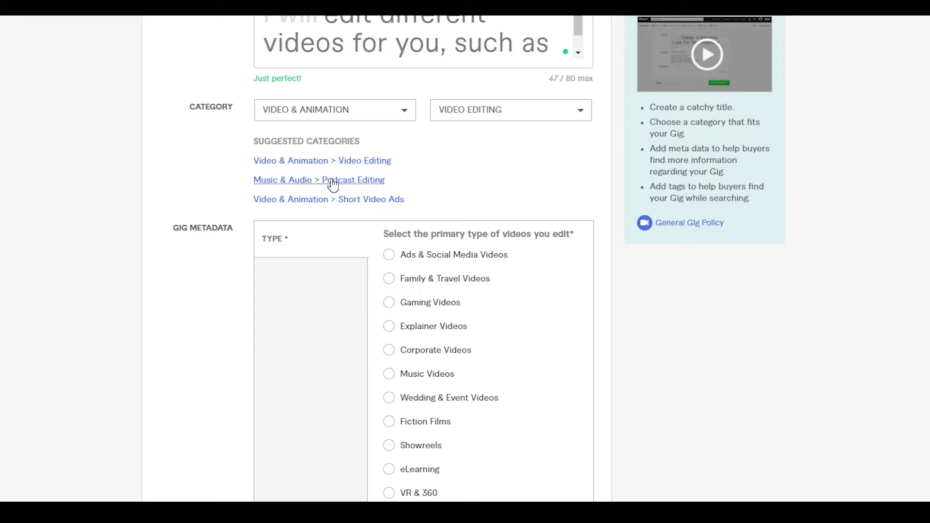
Choose Ads & Social Media Videos as the primary type of videos edited in the gig metadata.
{"action": "scroll", "coordinate": [312, 166], "scroll_direction": "down", "scroll_amount": 3}
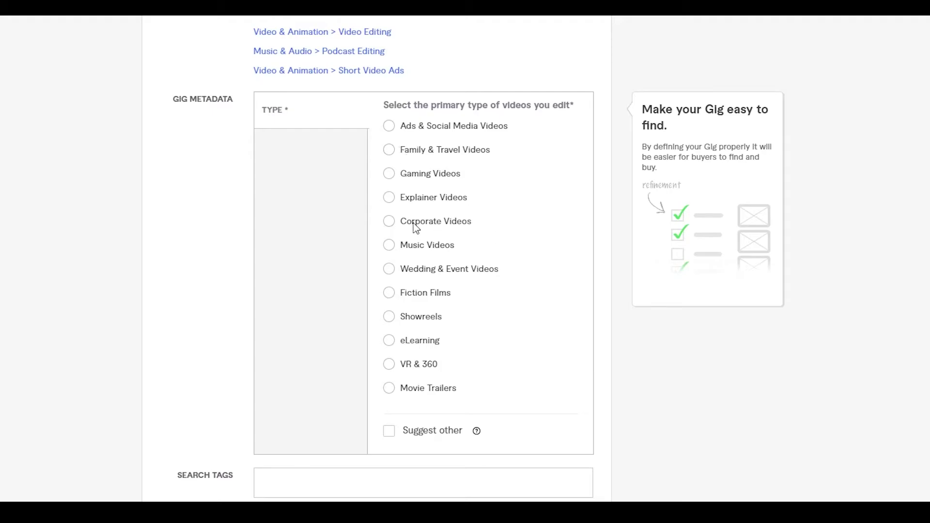
{"action": "left_click", "coordinate": [394, 129]}
{"action": "left_click", "coordinate": [390, 193]}
{"action": "right_click", "coordinate": [394, 226]}
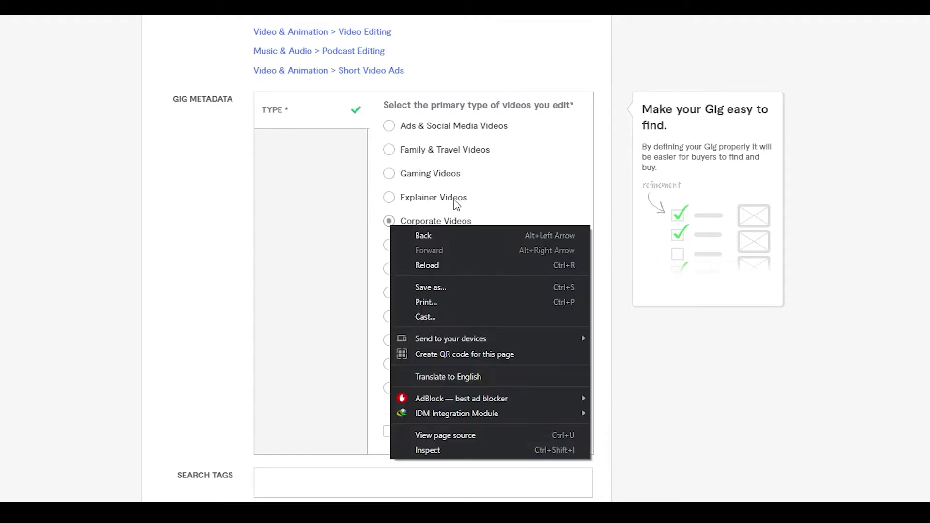
{"action": "left_click", "coordinate": [394, 226]}
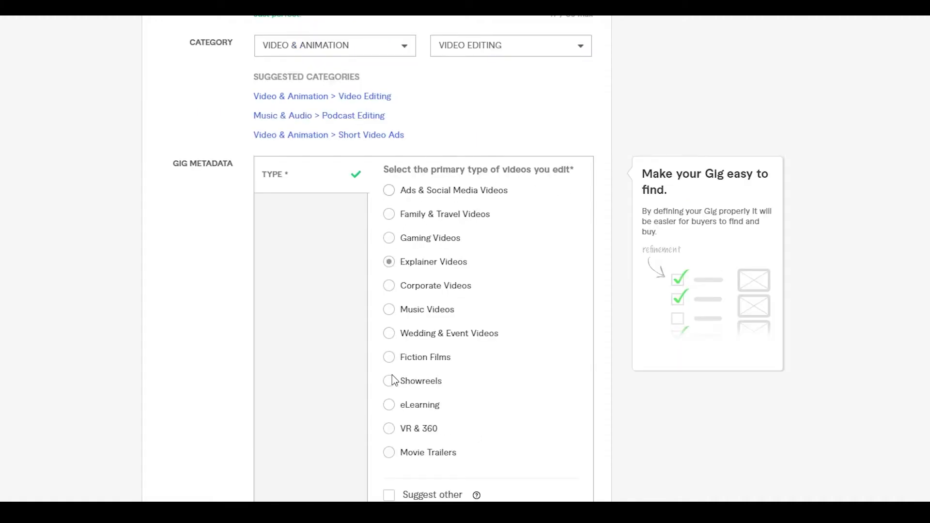
{"action": "scroll", "coordinate": [407, 383], "scroll_direction": "down", "scroll_amount": 1}
{"action": "scroll", "coordinate": [407, 290], "scroll_direction": "up", "scroll_amount": 1}
{"action": "left_click", "coordinate": [391, 194]}
Add the search tags "PODCASTS", "VLO" and "MUSIC", and save the overview to continue to pricing.
{"action": "scroll", "coordinate": [417, 271], "scroll_direction": "down", "scroll_amount": 3}
{"action": "scroll", "coordinate": [407, 295], "scroll_direction": "down", "scroll_amount": 4}
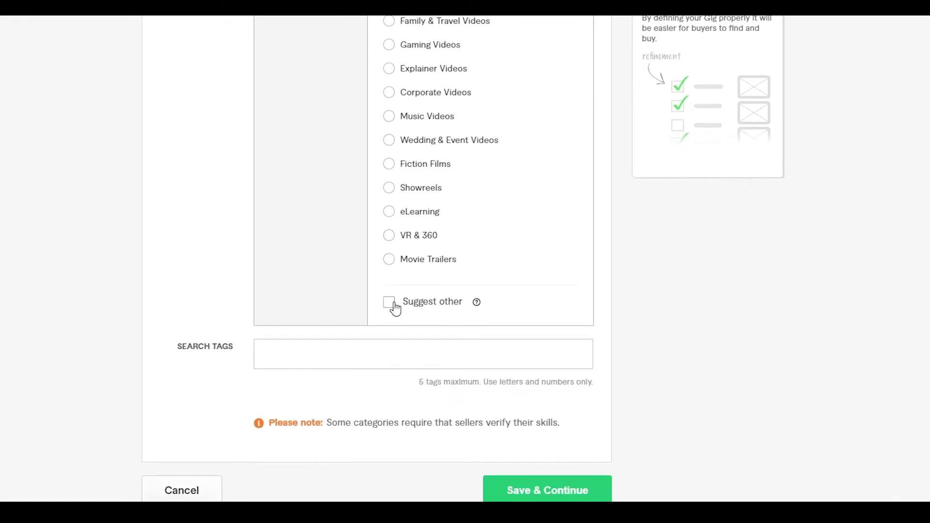
{"action": "left_click", "coordinate": [278, 221]}
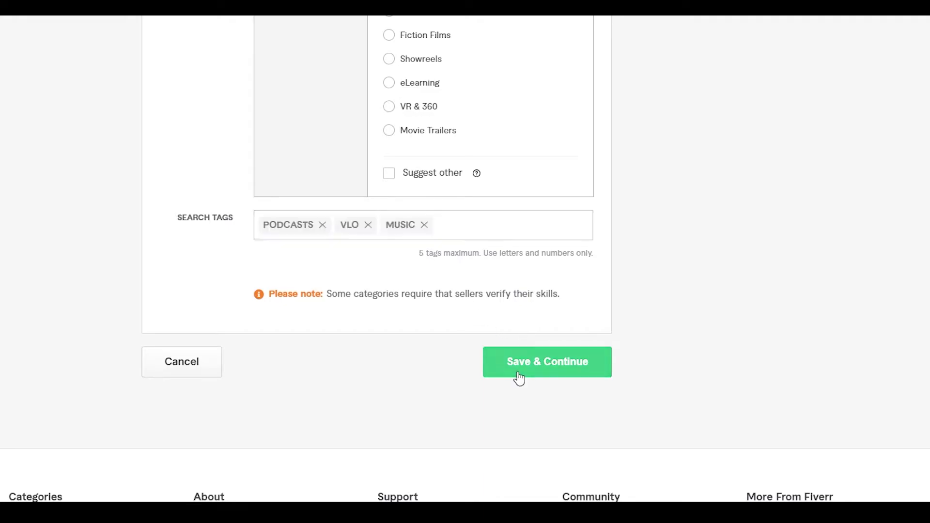
{"action": "left_click", "coordinate": [519, 377]}
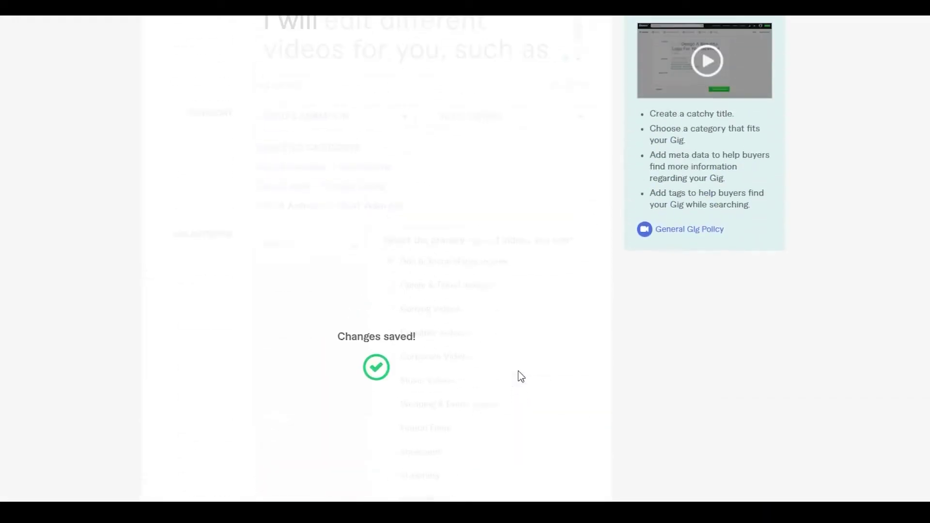
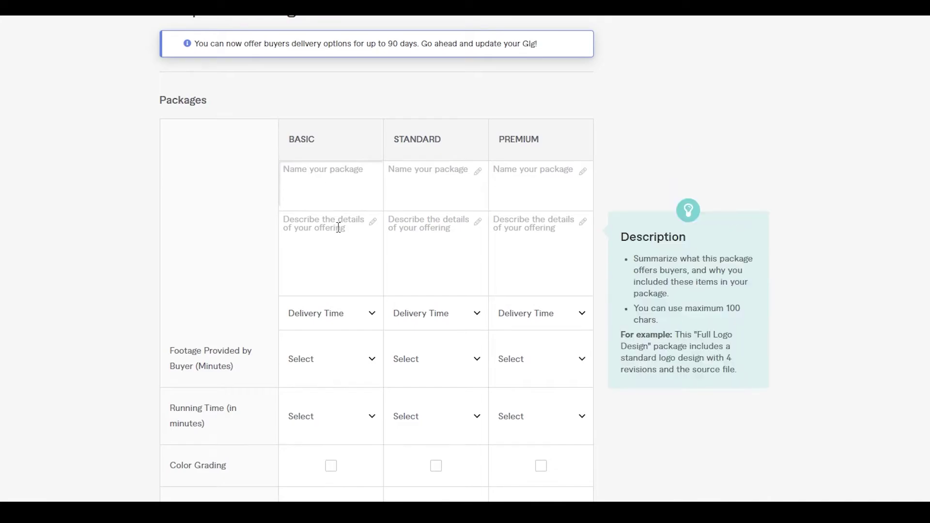
Look over the name and description fields of the Basic, Standard and Premium packages.
{"action": "scroll", "coordinate": [342, 217], "scroll_direction": "down", "scroll_amount": 1}
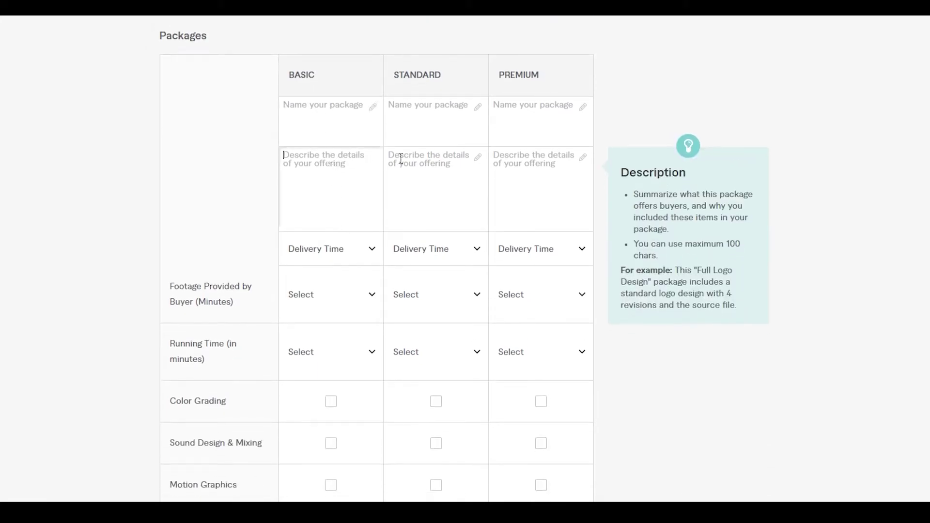
{"action": "left_click", "coordinate": [425, 169]}
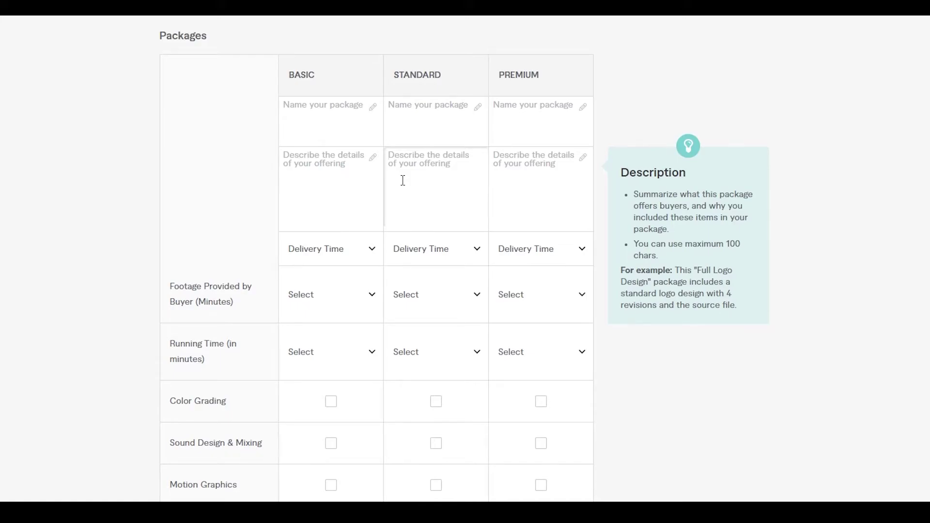
{"action": "left_click", "coordinate": [551, 159]}
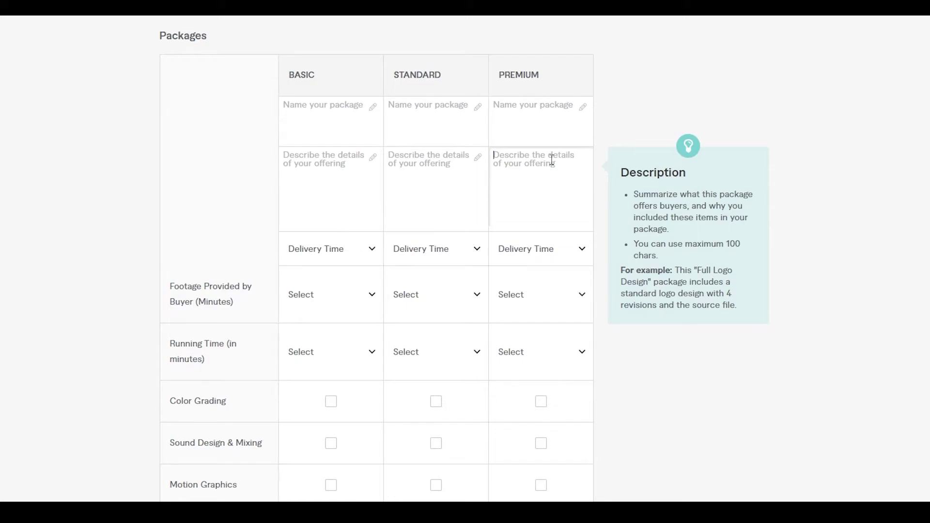
{"action": "scroll", "coordinate": [499, 140], "scroll_direction": "down", "scroll_amount": 3}
{"action": "scroll", "coordinate": [362, 147], "scroll_direction": "up", "scroll_amount": 1}
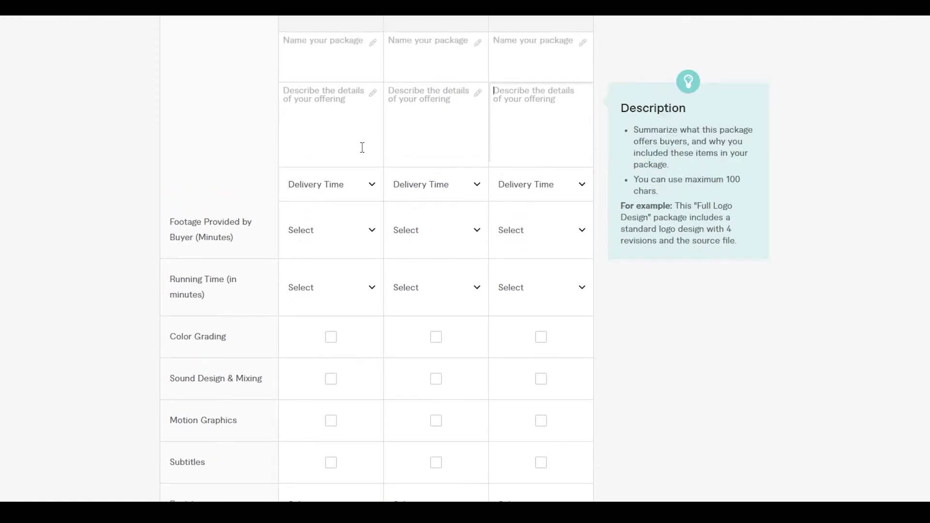
Set the delivery time to 1 day for Basic, 2 days for Standard and 4 days for Premium.
{"action": "left_click", "coordinate": [373, 189]}
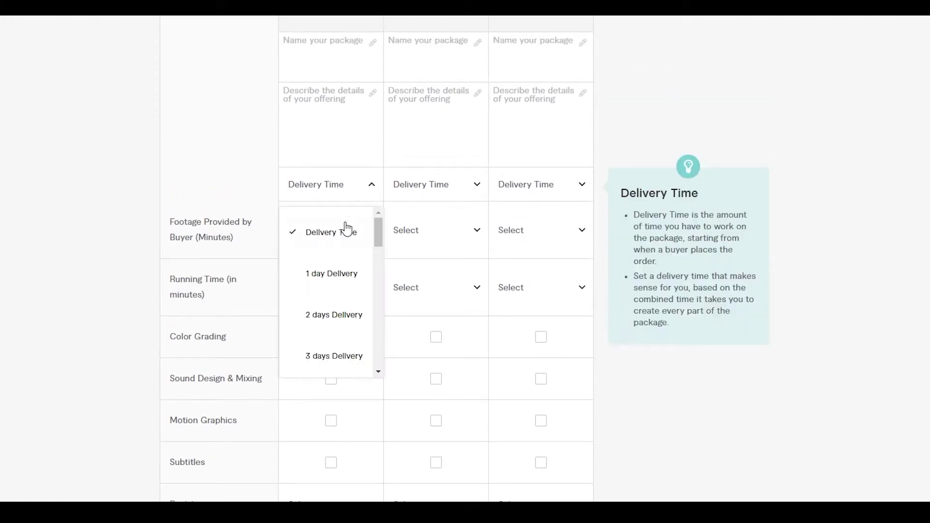
{"action": "left_click", "coordinate": [352, 282]}
{"action": "scroll", "coordinate": [417, 220], "scroll_direction": "up", "scroll_amount": 1}
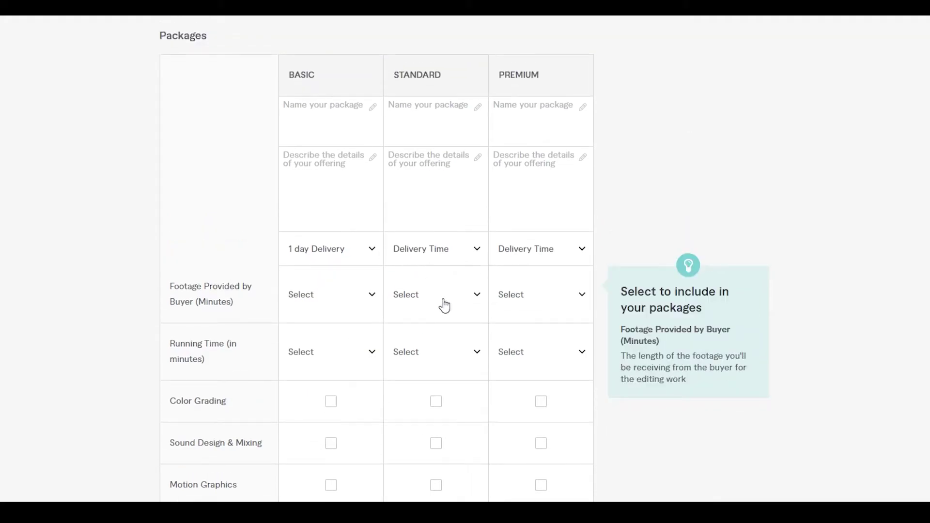
{"action": "left_click", "coordinate": [472, 251]}
{"action": "left_click", "coordinate": [453, 371]}
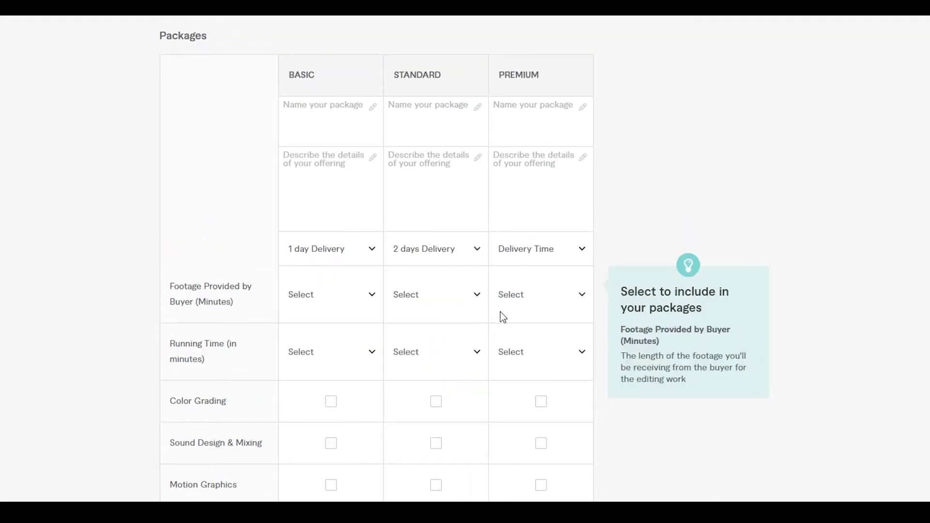
{"action": "left_click", "coordinate": [543, 248]}
{"action": "scroll", "coordinate": [548, 370], "scroll_direction": "down", "scroll_amount": 3}
{"action": "left_click", "coordinate": [546, 335]}
Set the footage provided by the buyer to 15 minutes for the Basic and Standard packages.
{"action": "left_click", "coordinate": [347, 310]}
{"action": "left_click", "coordinate": [322, 382]}
{"action": "left_click", "coordinate": [431, 295]}
{"action": "left_click", "coordinate": [419, 383]}
Set the Premium package's running time to 10 minutes.
{"action": "left_click", "coordinate": [523, 351]}
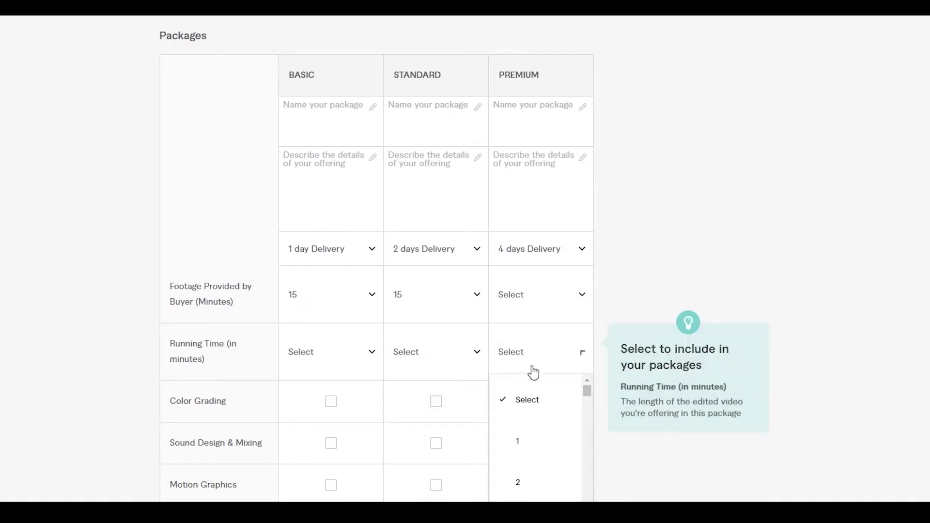
{"action": "scroll", "coordinate": [535, 426], "scroll_direction": "down", "scroll_amount": 5}
{"action": "scroll", "coordinate": [540, 456], "scroll_direction": "down", "scroll_amount": 4}
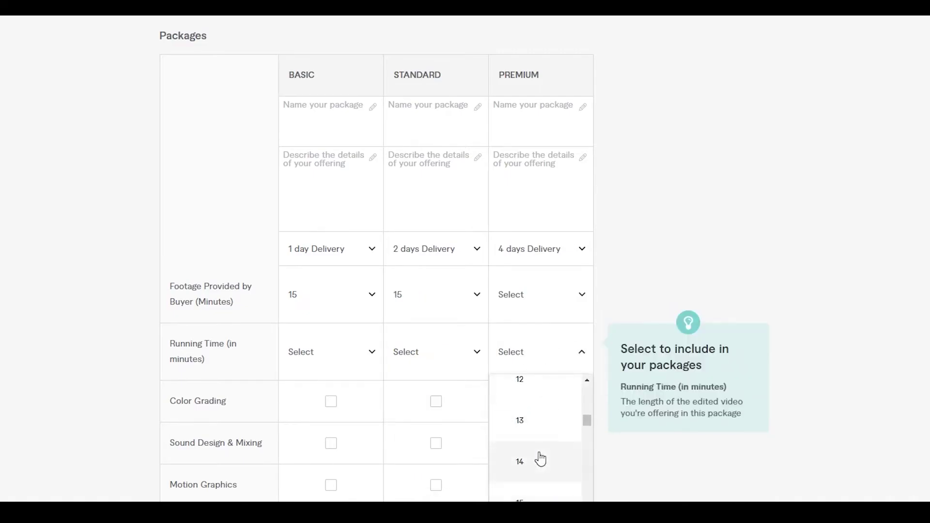
{"action": "scroll", "coordinate": [544, 492], "scroll_direction": "up", "scroll_amount": 3}
{"action": "left_click", "coordinate": [539, 443]}
Review the package table's selected times and the available editing features, from color grading to subtitles.
{"action": "scroll", "coordinate": [802, 394], "scroll_direction": "down", "scroll_amount": 1}
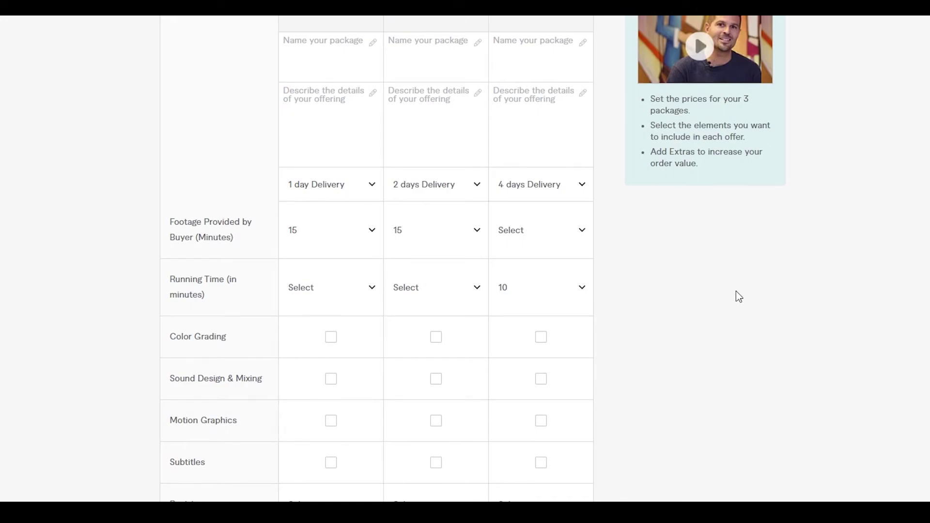
{"action": "scroll", "coordinate": [336, 224], "scroll_direction": "down", "scroll_amount": 3}
{"action": "scroll", "coordinate": [336, 224], "scroll_direction": "up", "scroll_amount": 3}
{"action": "scroll", "coordinate": [334, 227], "scroll_direction": "down", "scroll_amount": 1}
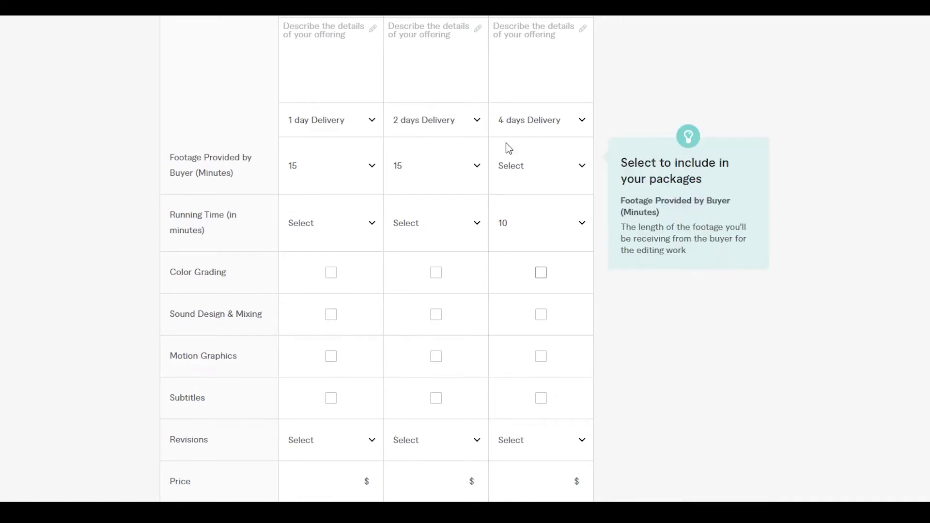
{"action": "scroll", "coordinate": [504, 147], "scroll_direction": "up", "scroll_amount": 3}
{"action": "scroll", "coordinate": [577, 403], "scroll_direction": "down", "scroll_amount": 1}
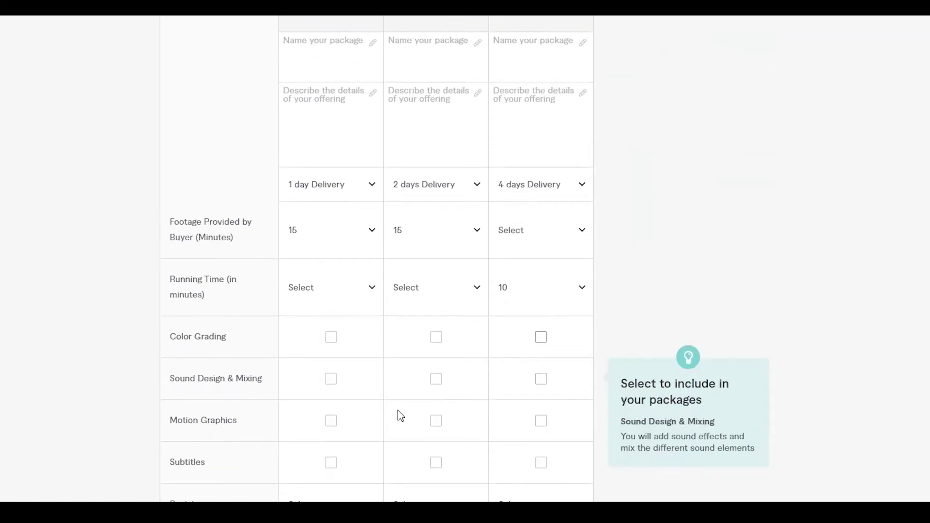
Set the number of revisions to 2 for Basic, 2 for Standard and 4 for Premium.
{"action": "scroll", "coordinate": [399, 415], "scroll_direction": "down", "scroll_amount": 1}
{"action": "left_click", "coordinate": [366, 444]}
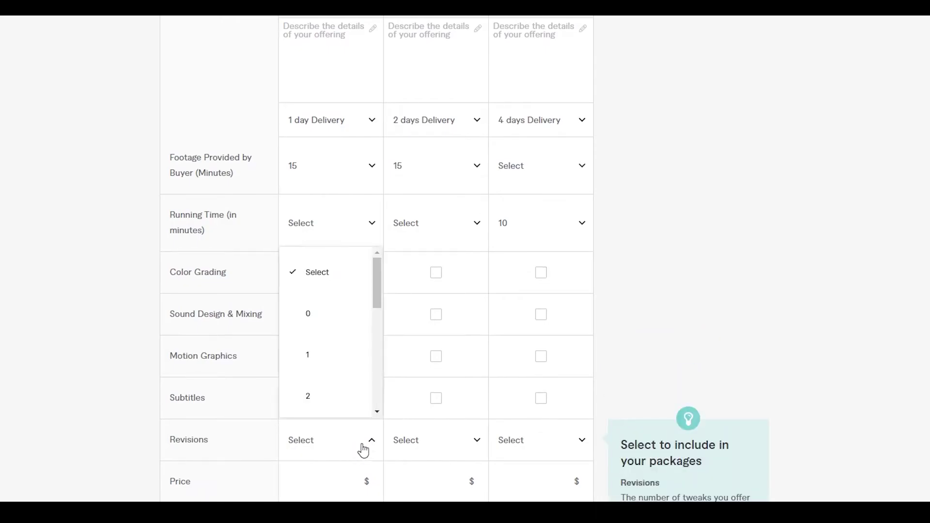
{"action": "left_click", "coordinate": [331, 395]}
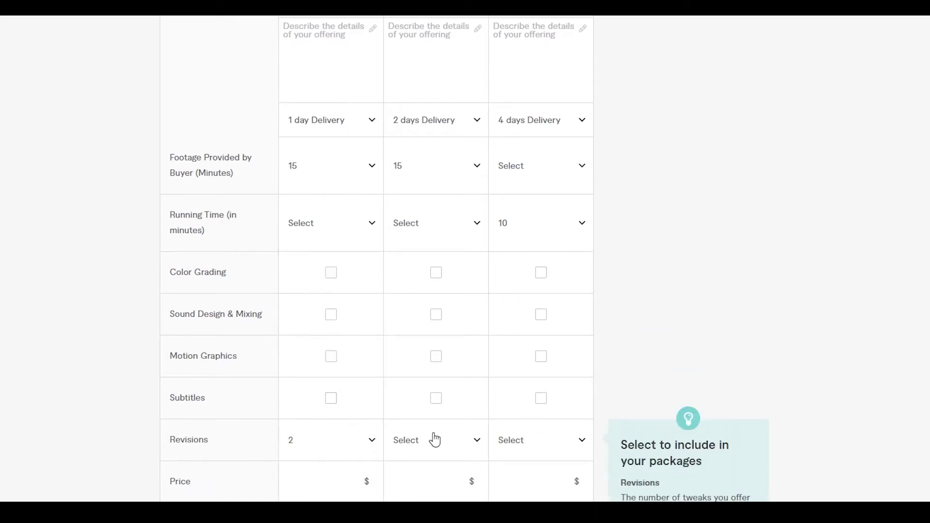
{"action": "left_click", "coordinate": [434, 440]}
{"action": "scroll", "coordinate": [444, 384], "scroll_direction": "down", "scroll_amount": 1}
{"action": "left_click", "coordinate": [444, 341]}
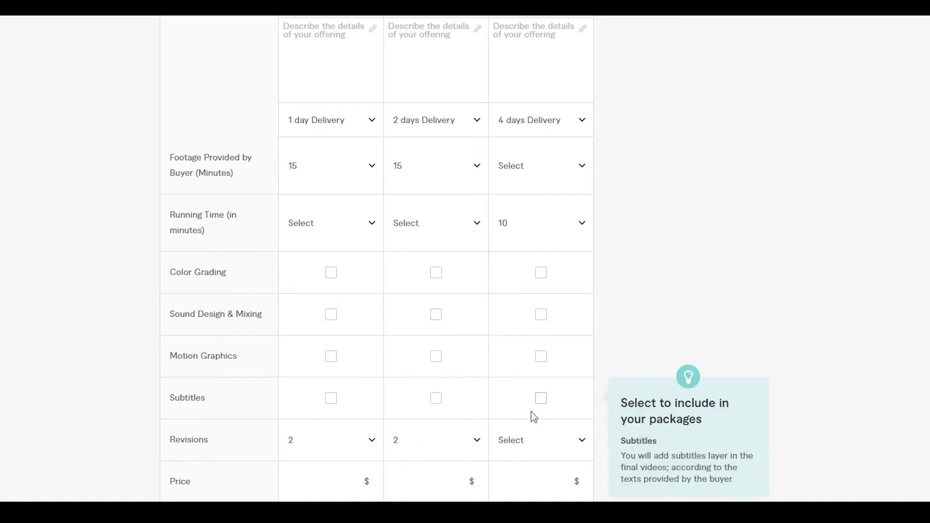
{"action": "left_click", "coordinate": [534, 438]}
{"action": "scroll", "coordinate": [521, 378], "scroll_direction": "down", "scroll_amount": 1}
{"action": "left_click", "coordinate": [523, 353]}
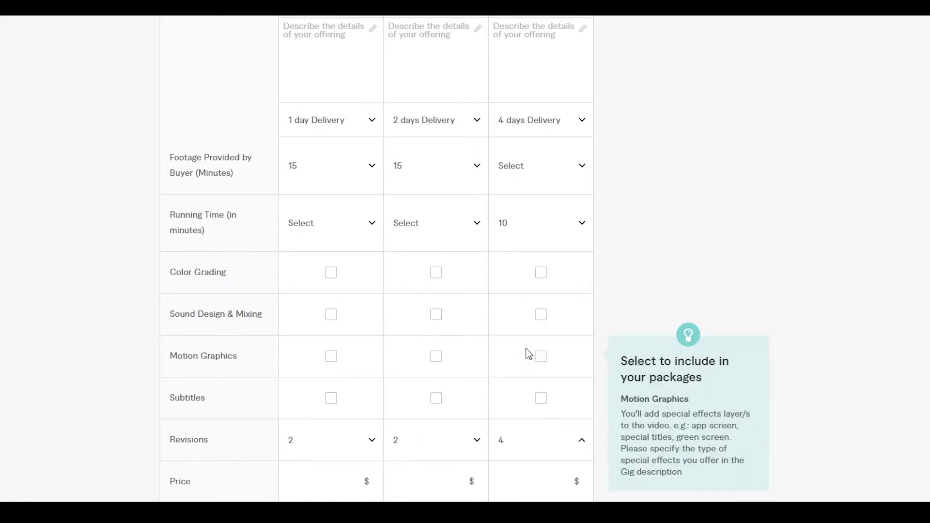
Include color grading in Standard, and color grading, sound design & mixing, motion graphics and subtitles in Premium.
{"action": "left_click", "coordinate": [439, 277]}
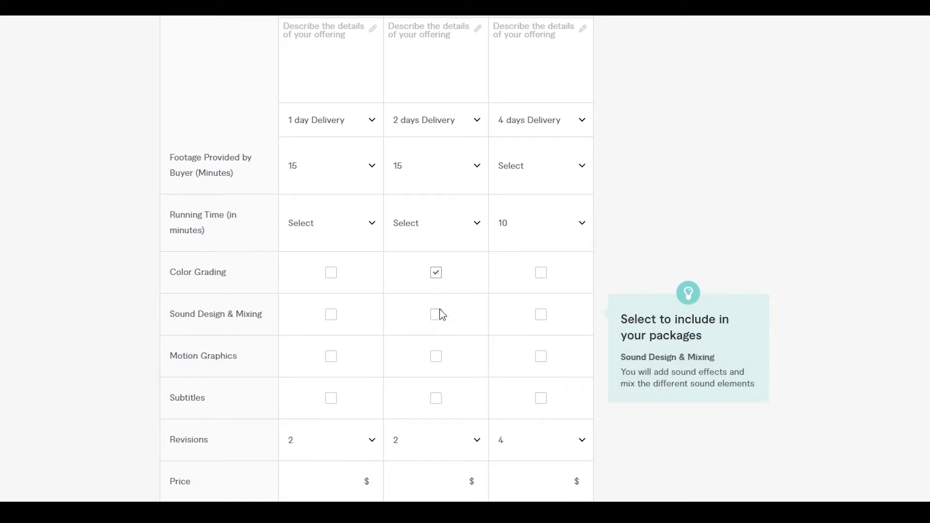
{"action": "left_click", "coordinate": [541, 274]}
{"action": "left_click", "coordinate": [542, 316]}
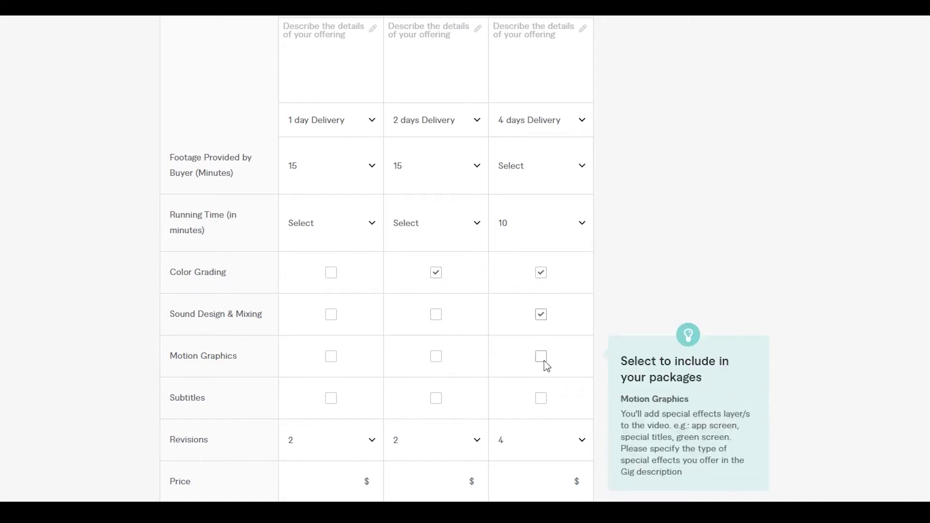
{"action": "left_click", "coordinate": [541, 358]}
{"action": "left_click", "coordinate": [542, 400]}
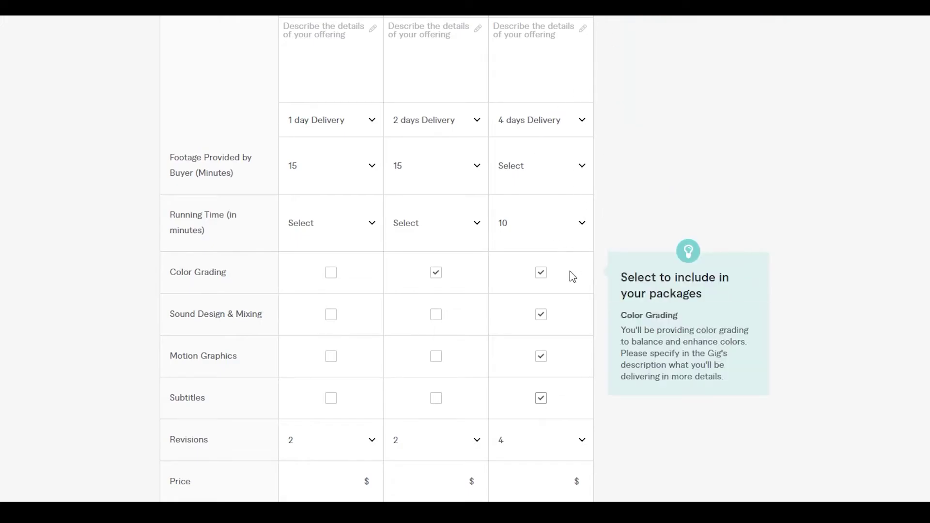
Set the package prices to $5 for Basic, $15 for Standard and $30 for Premium.
{"action": "scroll", "coordinate": [145, 387], "scroll_direction": "down", "scroll_amount": 5}
{"action": "scroll", "coordinate": [188, 209], "scroll_direction": "down", "scroll_amount": 1}
{"action": "scroll", "coordinate": [222, 214], "scroll_direction": "down", "scroll_amount": 3}
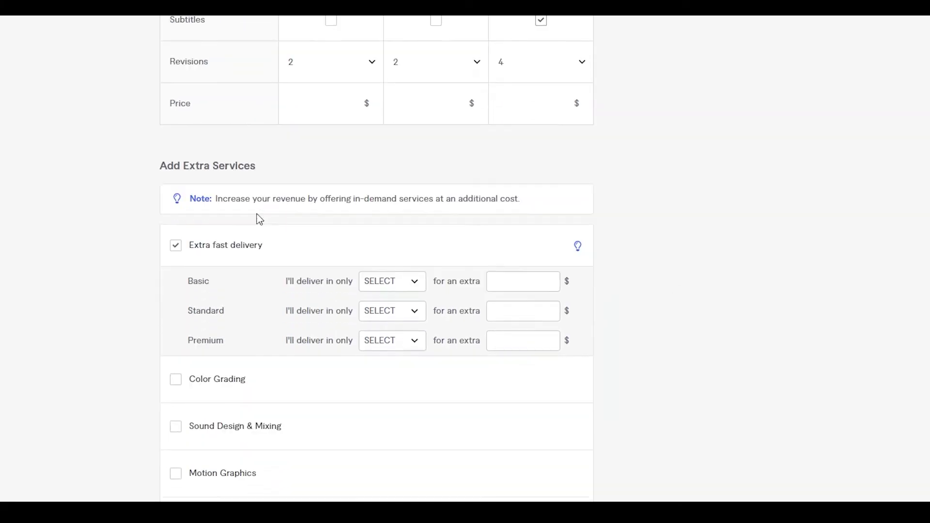
{"action": "scroll", "coordinate": [301, 291], "scroll_direction": "up", "scroll_amount": 5}
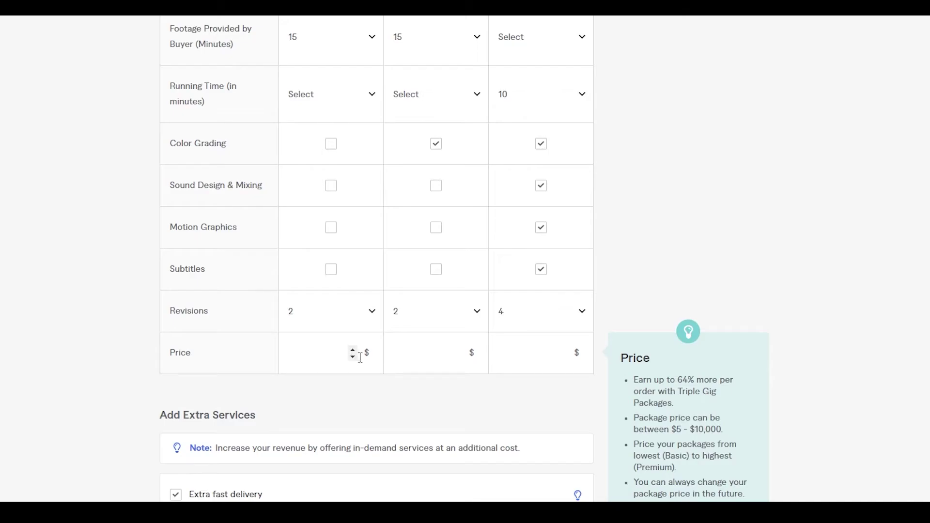
{"action": "type", "text": "5"}
{"action": "left_click", "coordinate": [457, 357]}
{"action": "left_click", "coordinate": [542, 358]}
Look through the extra services and set the Basic package's extra fast delivery to 1 day.
{"action": "scroll", "coordinate": [426, 365], "scroll_direction": "down", "scroll_amount": 6}
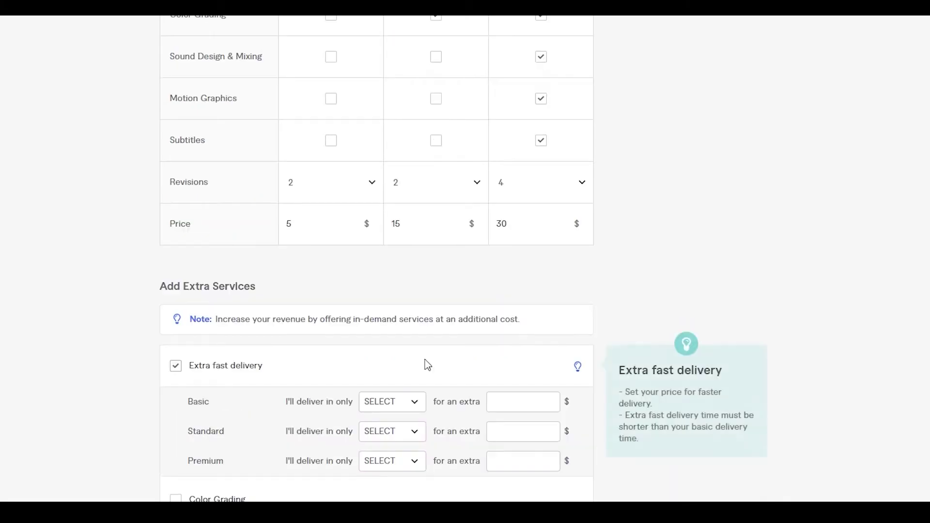
{"action": "scroll", "coordinate": [383, 211], "scroll_direction": "down", "scroll_amount": 3}
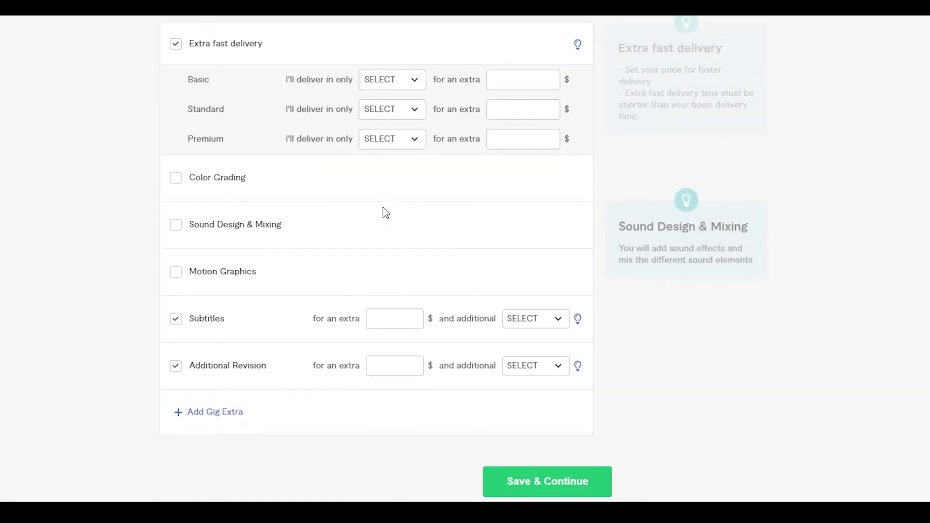
{"action": "scroll", "coordinate": [383, 208], "scroll_direction": "up", "scroll_amount": 3}
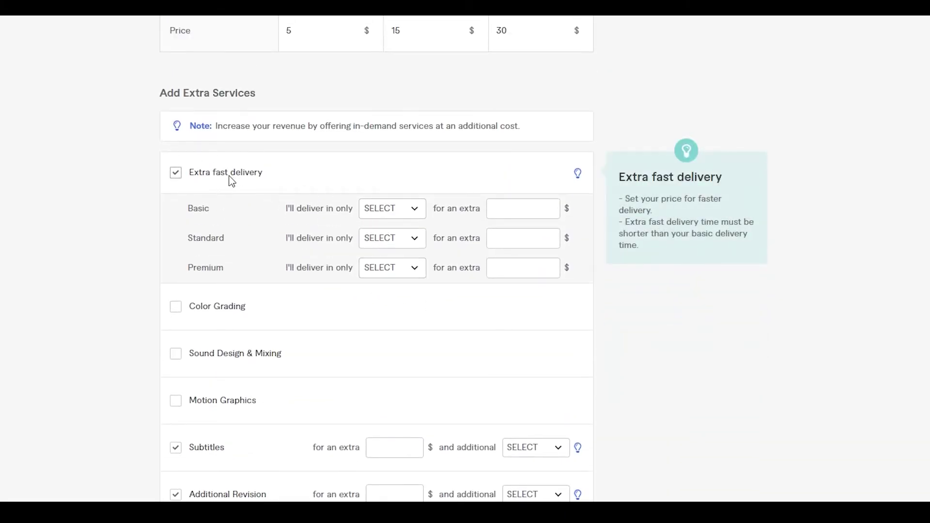
{"action": "left_click", "coordinate": [400, 211]}
{"action": "left_click", "coordinate": [406, 276]}
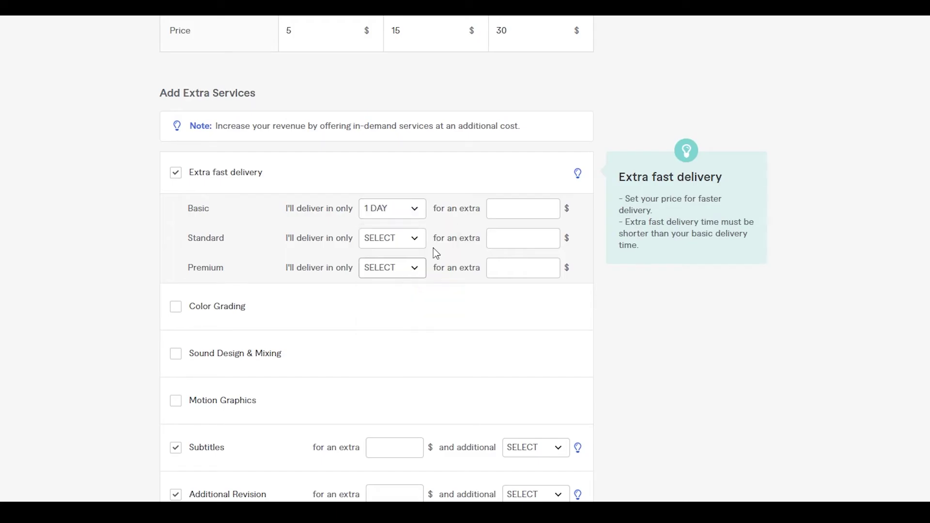
Set extra fast delivery to $5 for Basic, 1 day for $5 for Standard and 2 days for $30 for Premium.
{"action": "scroll", "coordinate": [523, 281], "scroll_direction": "up", "scroll_amount": 1}
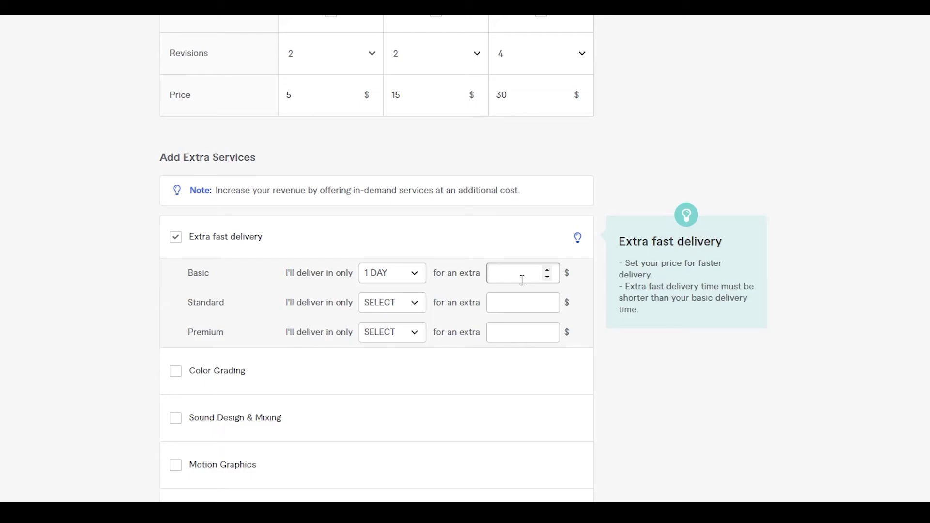
{"action": "left_click", "coordinate": [389, 308]}
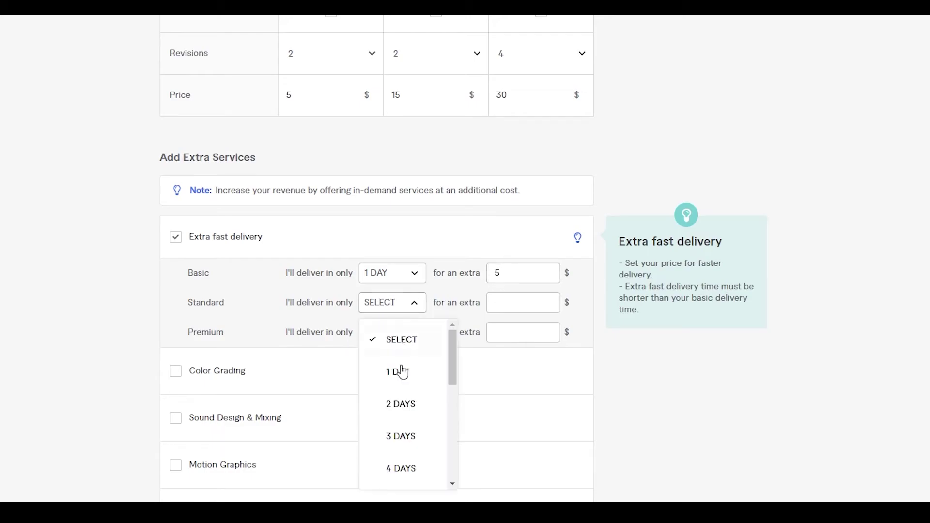
{"action": "left_click", "coordinate": [417, 381]}
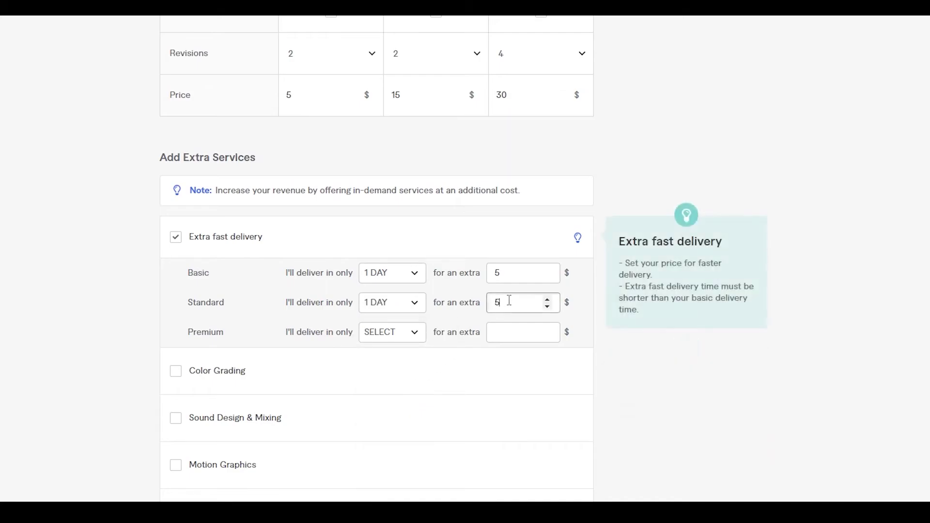
{"action": "left_click", "coordinate": [394, 333]}
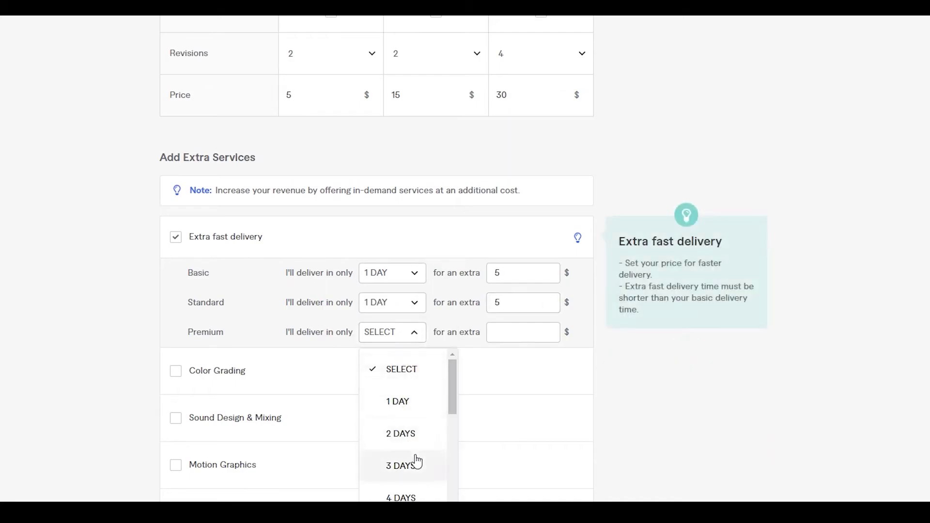
{"action": "left_click", "coordinate": [413, 439]}
{"action": "left_click", "coordinate": [501, 332]}
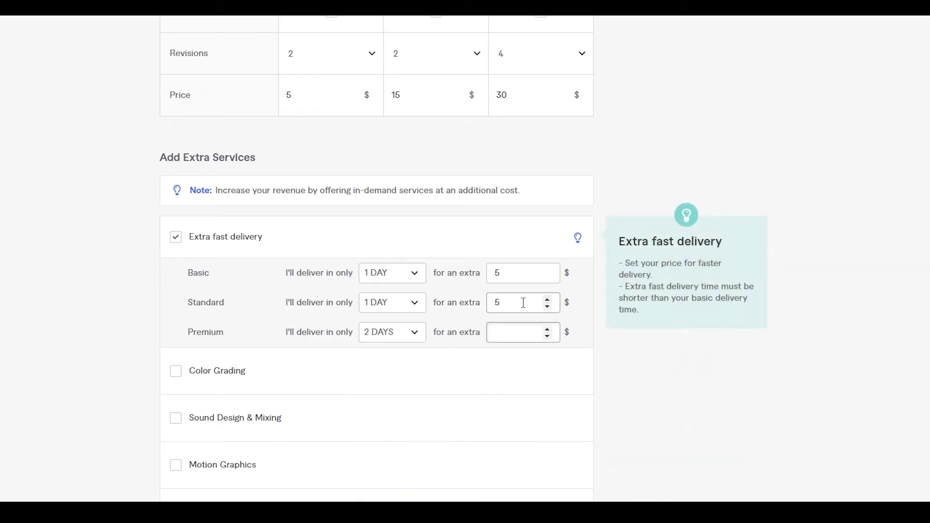
Look over the remaining extra services, including the price fields for Subtitles and Additional Revision.
{"action": "scroll", "coordinate": [523, 303], "scroll_direction": "up", "scroll_amount": 7}
{"action": "scroll", "coordinate": [332, 143], "scroll_direction": "down", "scroll_amount": 13}
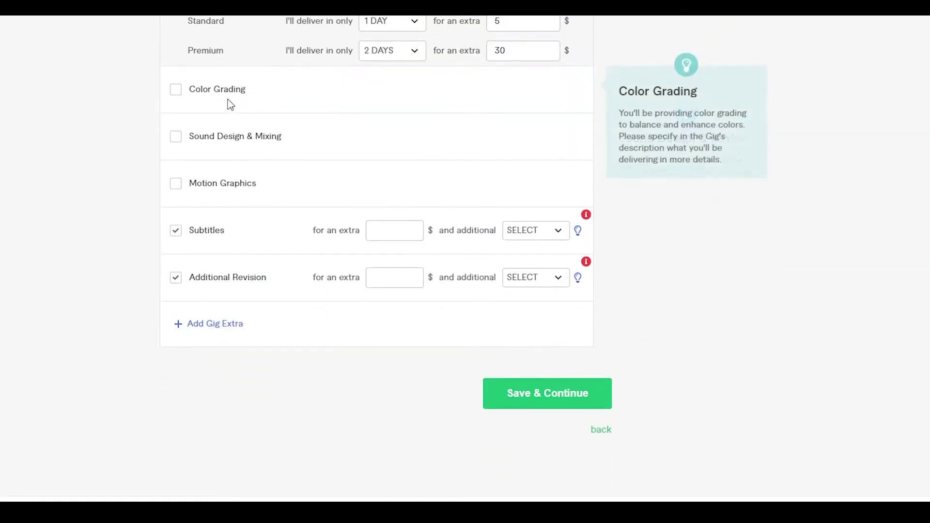
{"action": "scroll", "coordinate": [208, 146], "scroll_direction": "up", "scroll_amount": 3}
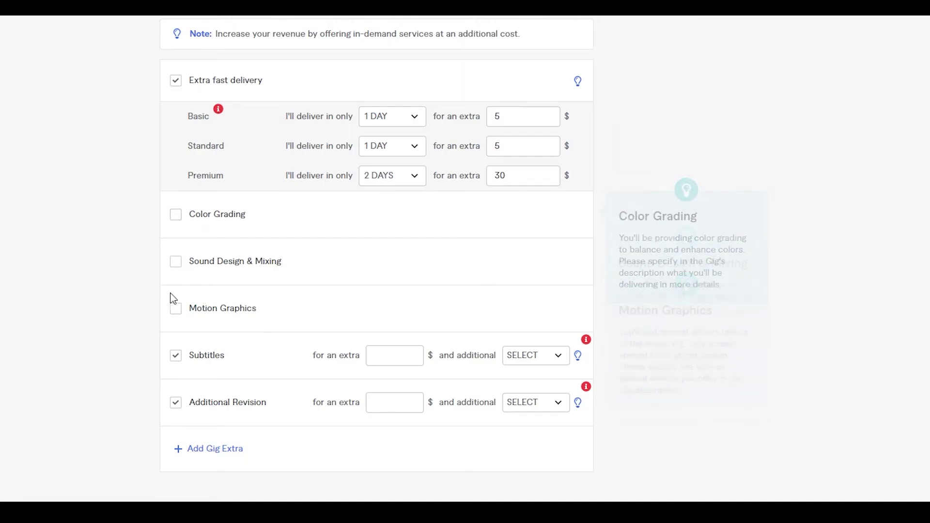
{"action": "left_click", "coordinate": [380, 353]}
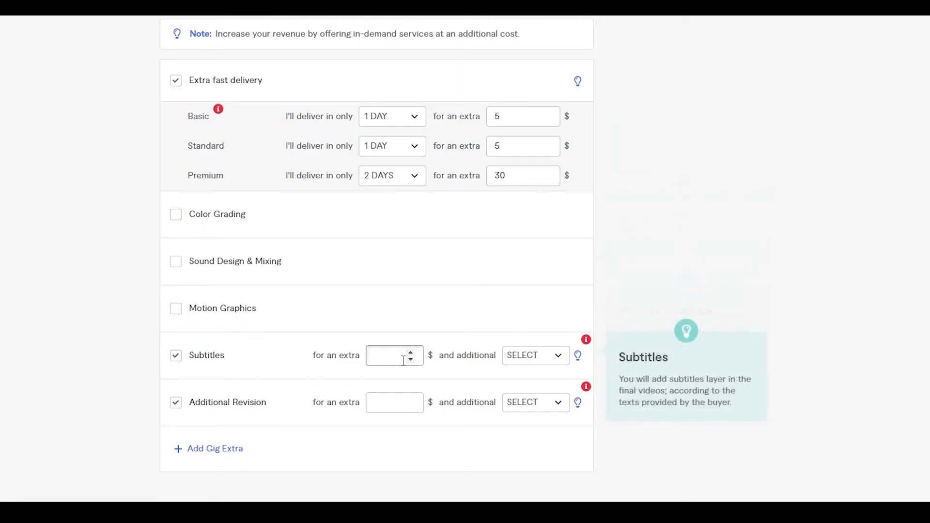
{"action": "left_click", "coordinate": [378, 406]}
{"action": "scroll", "coordinate": [347, 419], "scroll_direction": "down", "scroll_amount": 2}
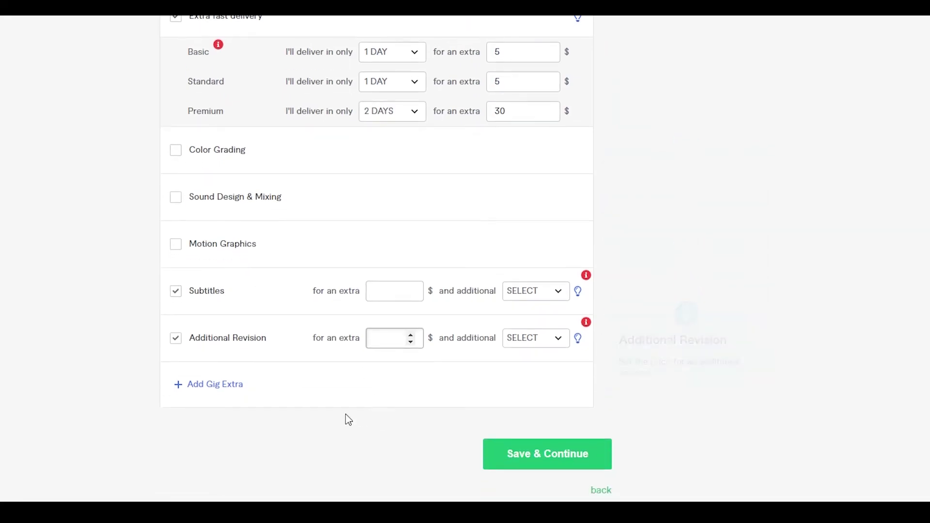
{"action": "scroll", "coordinate": [213, 382], "scroll_direction": "down", "scroll_amount": 2}
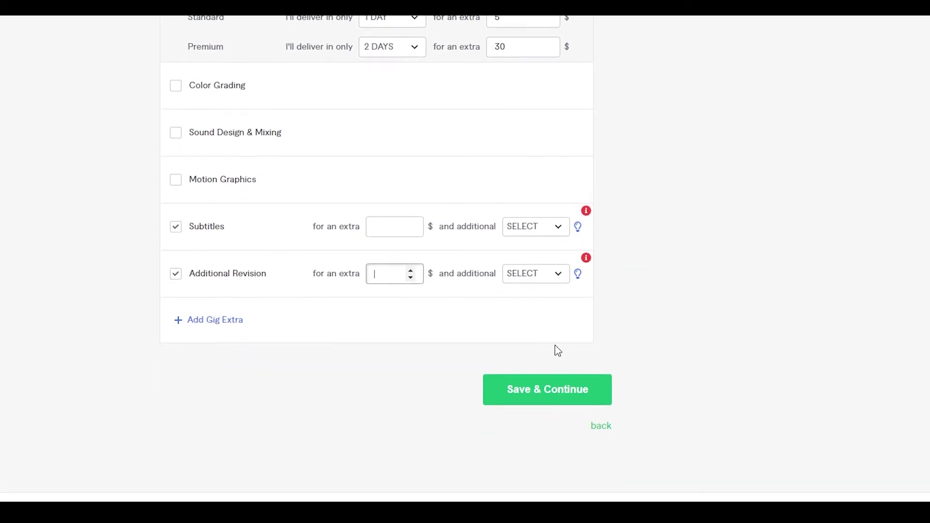
{"action": "left_click", "coordinate": [596, 424]}
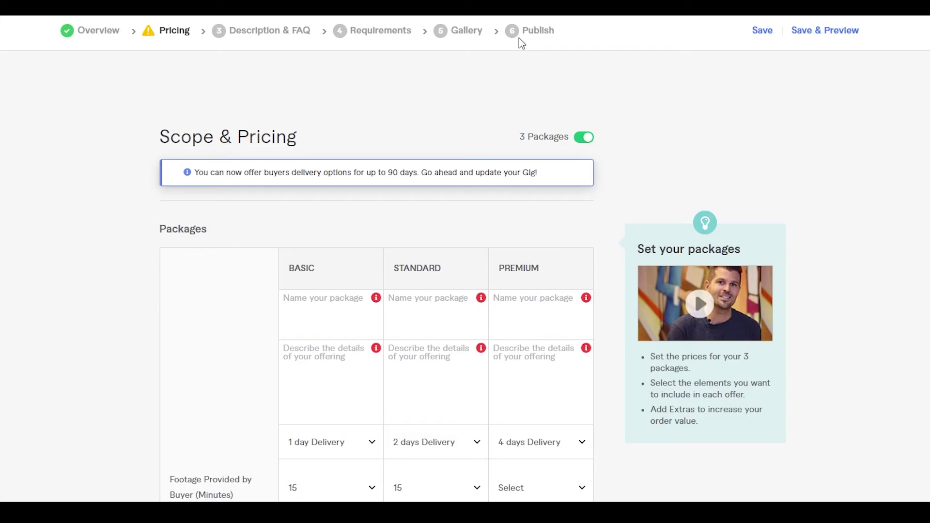
Set the Subtitles extra to $20 with 2 additional days and Additional Revision to $10 with 2 additional days.
{"action": "left_click", "coordinate": [291, 318]}
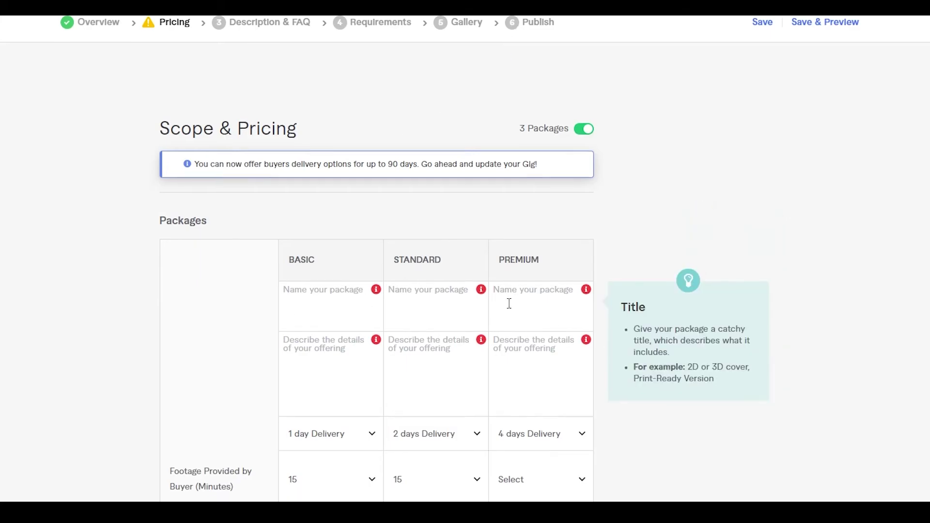
{"action": "scroll", "coordinate": [509, 303], "scroll_direction": "down", "scroll_amount": 15}
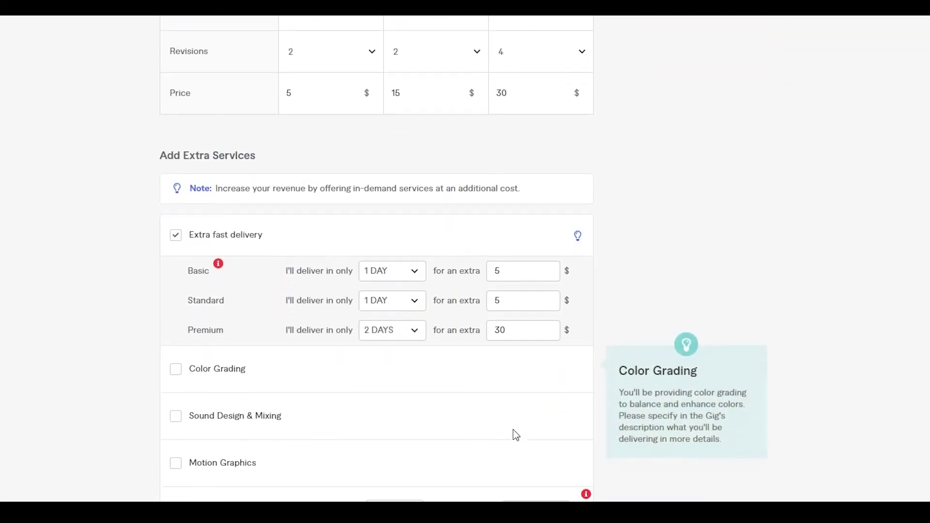
{"action": "scroll", "coordinate": [513, 435], "scroll_direction": "down", "scroll_amount": 4}
{"action": "scroll", "coordinate": [511, 431], "scroll_direction": "up", "scroll_amount": 19}
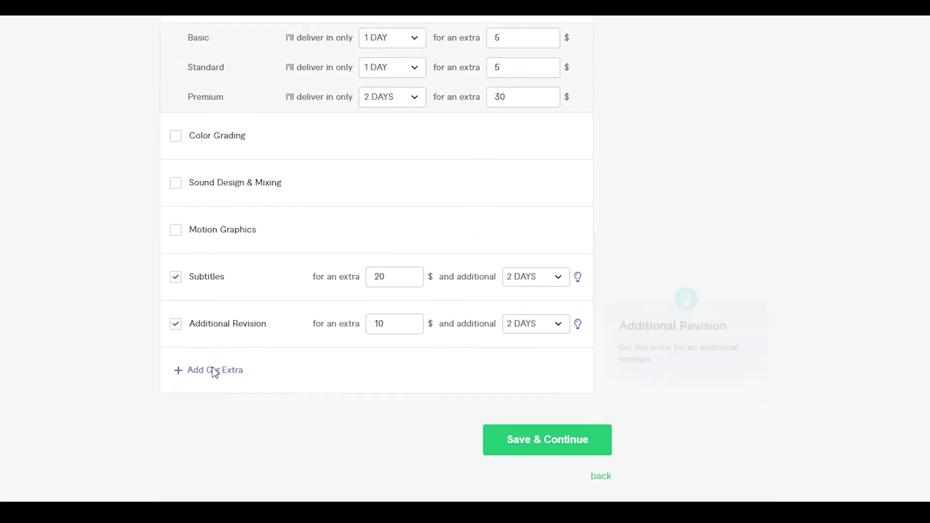
{"action": "scroll", "coordinate": [237, 359], "scroll_direction": "up", "scroll_amount": 15}
{"action": "scroll", "coordinate": [237, 359], "scroll_direction": "down", "scroll_amount": 15}
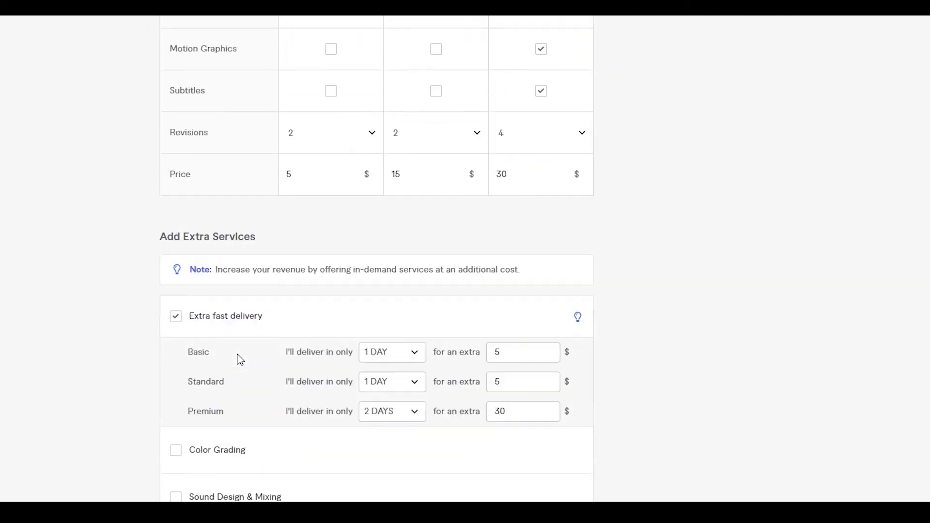
Save the pricing and go through the Description & FAQ stage to reach the gig's requirements.
{"action": "left_click", "coordinate": [543, 289]}
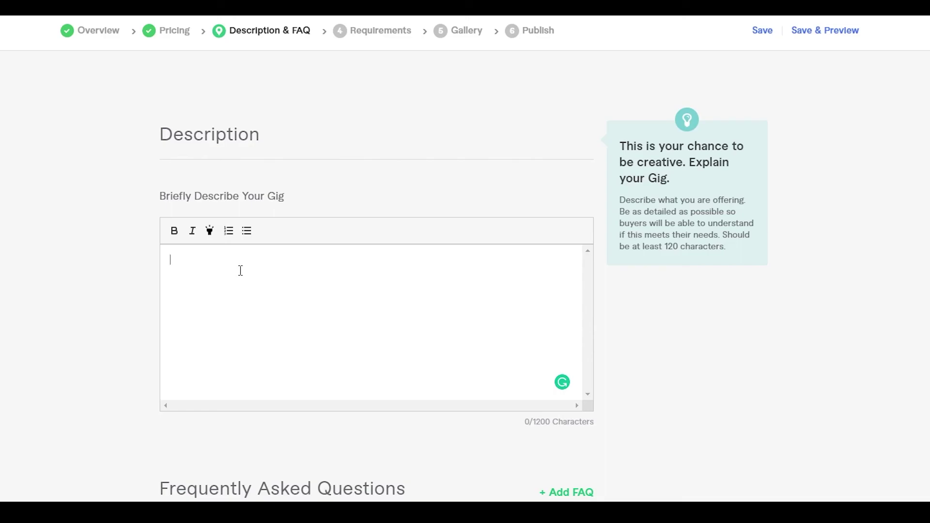
{"action": "scroll", "coordinate": [161, 382], "scroll_direction": "down", "scroll_amount": 6}
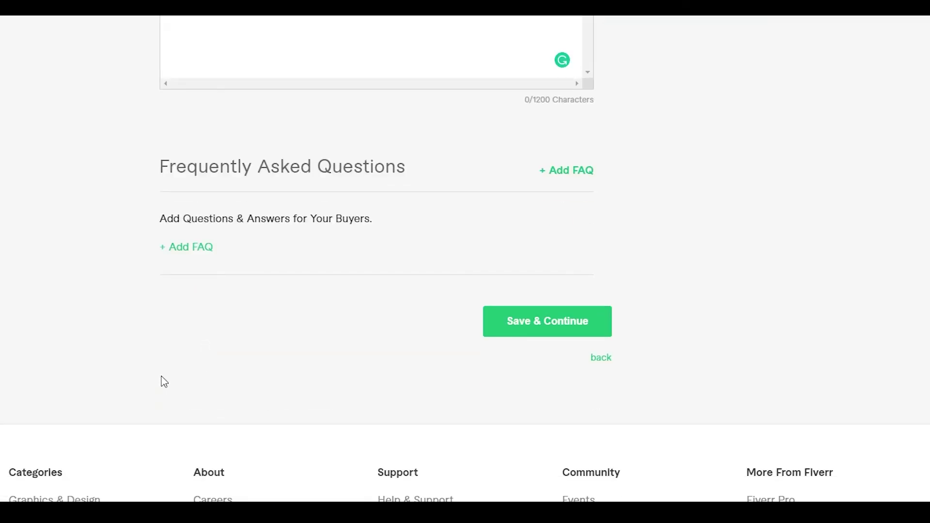
{"action": "left_click", "coordinate": [556, 329]}
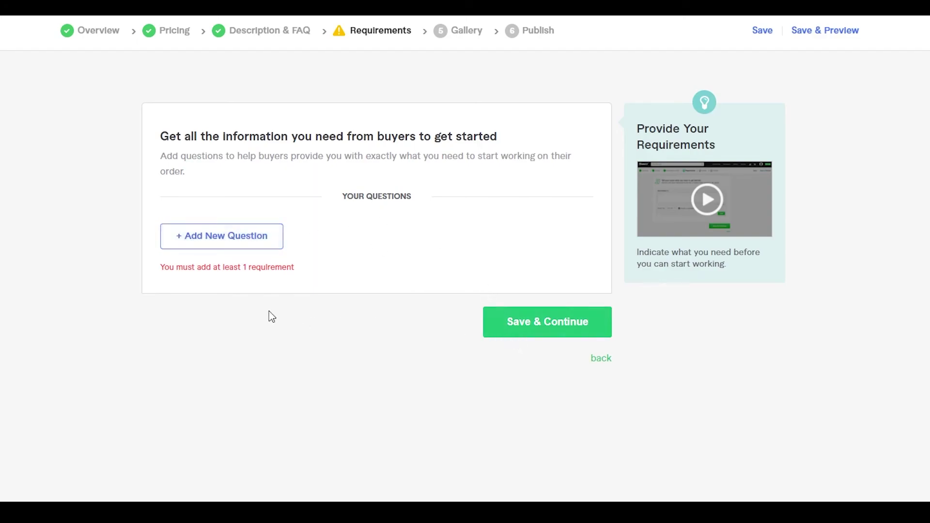
Add the required free-text question "What kind of specifications do you have?" for buyers and save the requirements.
{"action": "left_click", "coordinate": [247, 244]}
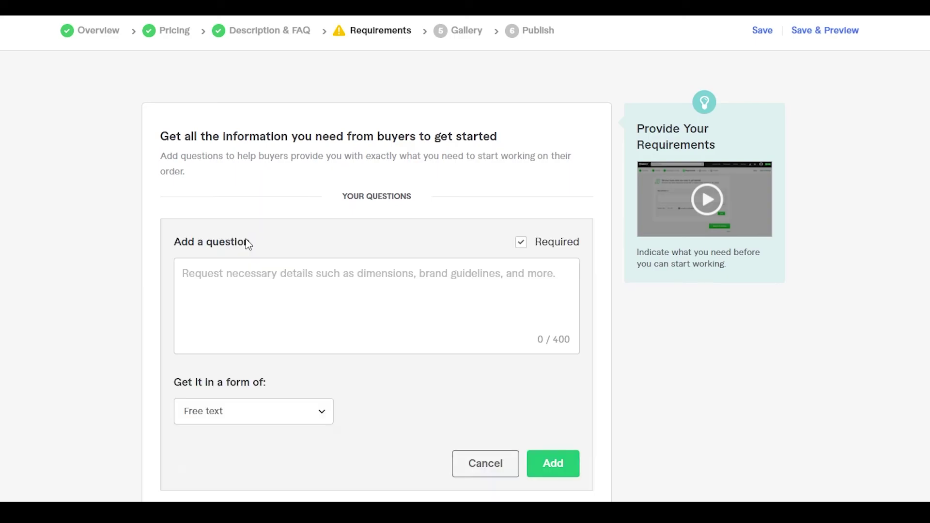
{"action": "type", "text": "What kind of specifications do you have?"}
{"action": "left_click", "coordinate": [566, 471]}
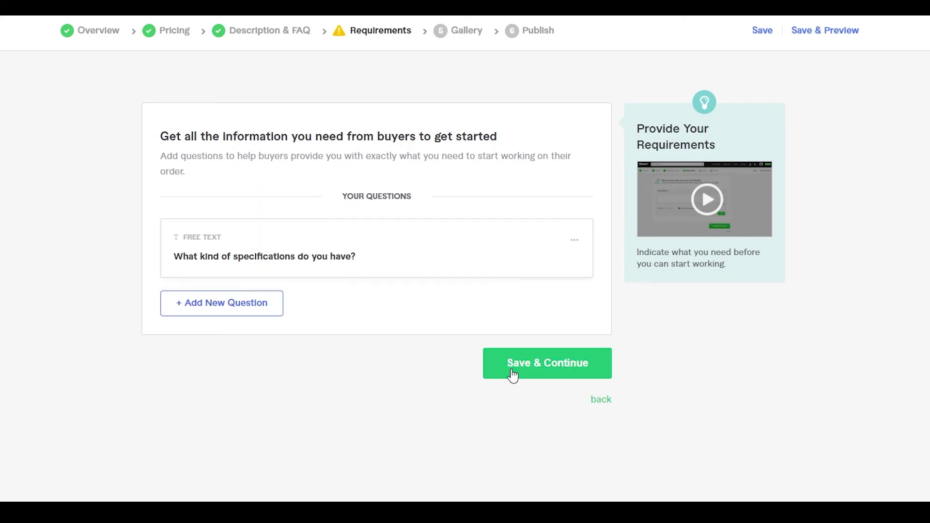
{"action": "left_click", "coordinate": [557, 375]}
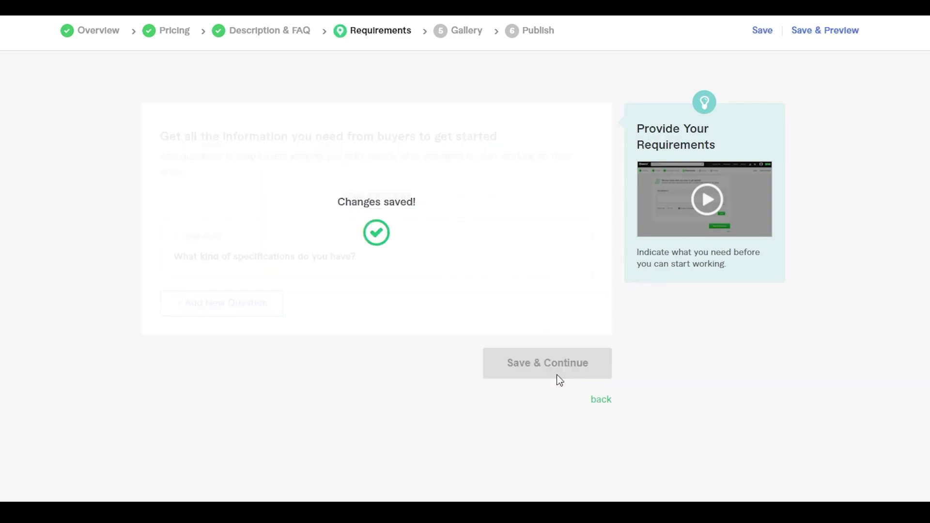
Look through the gig gallery's upload sections for video, images and PDF documents, and the ownership declaration.
{"action": "scroll", "coordinate": [218, 291], "scroll_direction": "down", "scroll_amount": 5}
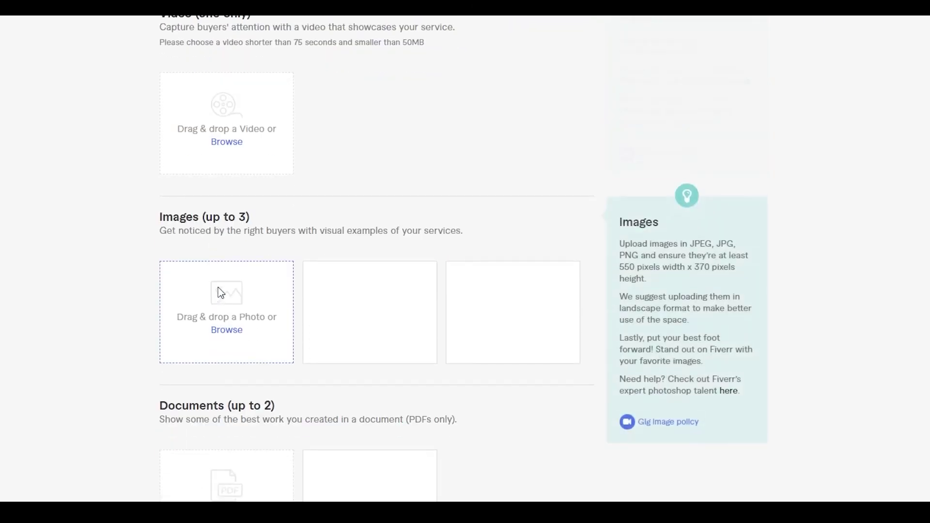
{"action": "scroll", "coordinate": [217, 288], "scroll_direction": "up", "scroll_amount": 5}
{"action": "scroll", "coordinate": [209, 289], "scroll_direction": "down", "scroll_amount": 3}
{"action": "scroll", "coordinate": [210, 291], "scroll_direction": "down", "scroll_amount": 4}
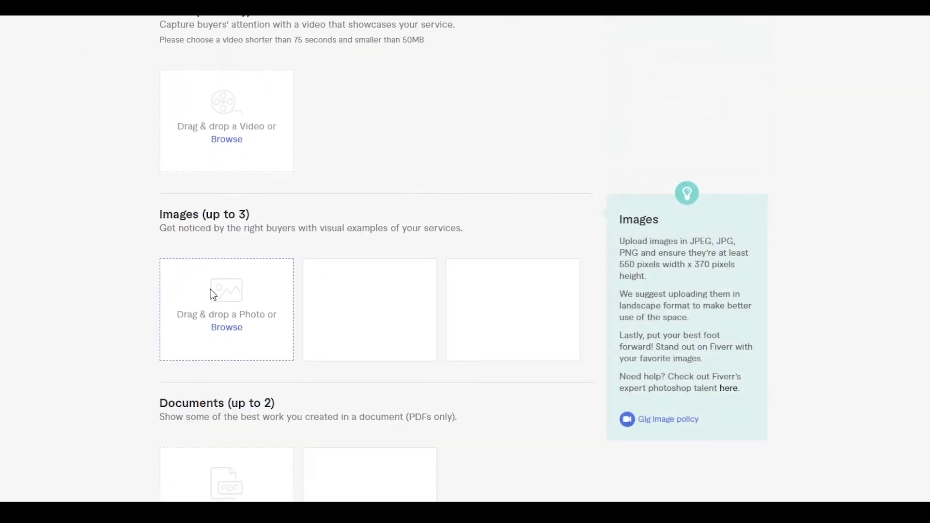
{"action": "scroll", "coordinate": [207, 295], "scroll_direction": "up", "scroll_amount": 5}
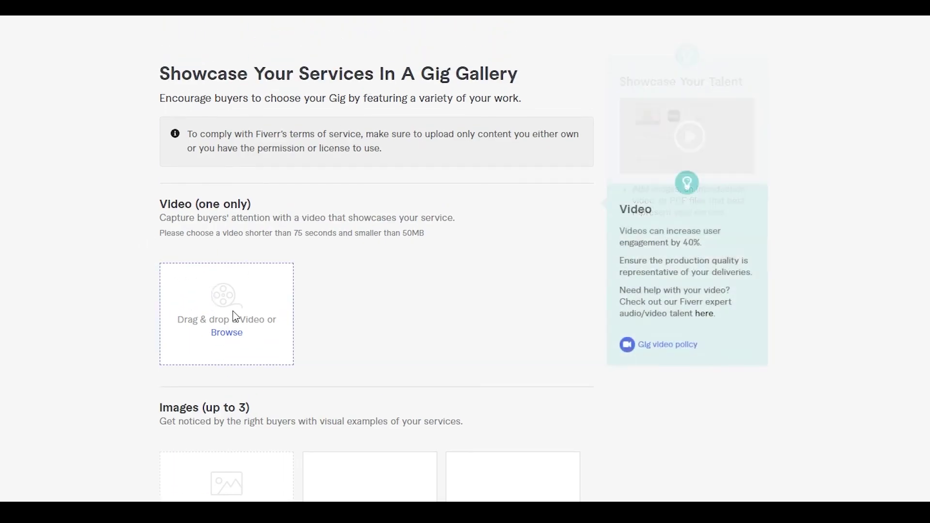
{"action": "scroll", "coordinate": [225, 313], "scroll_direction": "down", "scroll_amount": 5}
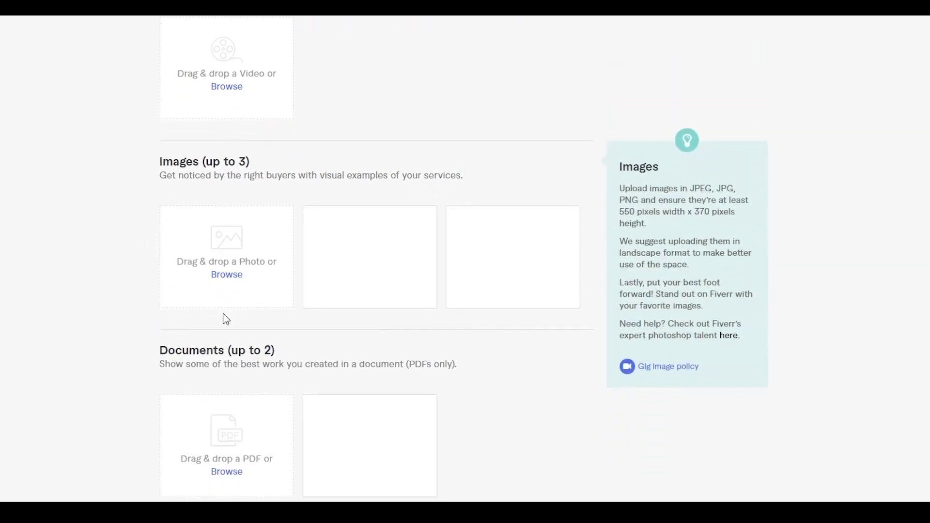
{"action": "scroll", "coordinate": [202, 357], "scroll_direction": "down", "scroll_amount": 1}
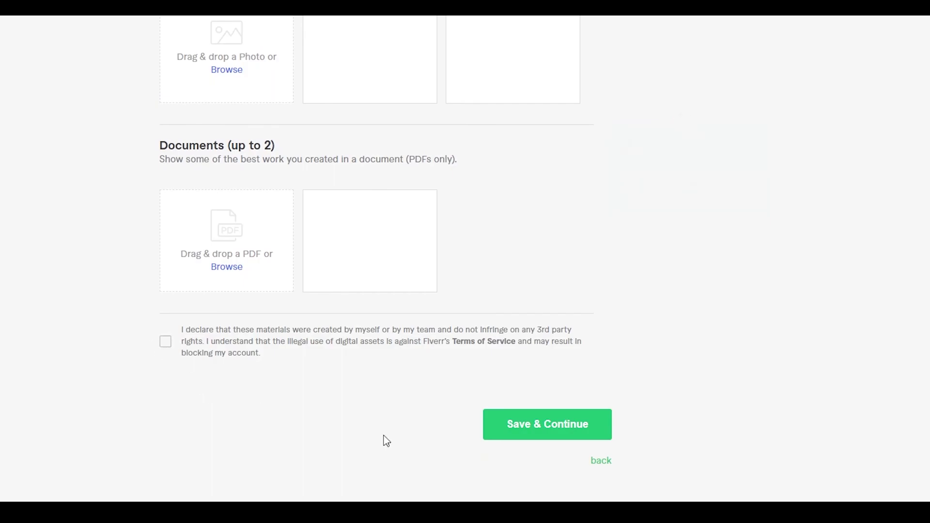
{"action": "scroll", "coordinate": [536, 346], "scroll_direction": "down", "scroll_amount": 3}
{"action": "scroll", "coordinate": [540, 307], "scroll_direction": "up", "scroll_amount": 13}
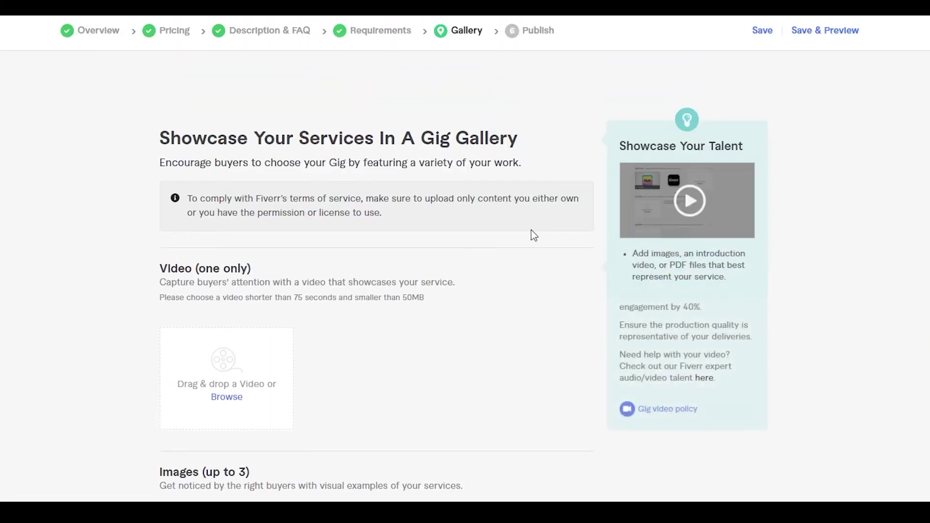
{"action": "scroll", "coordinate": [591, 207], "scroll_direction": "down", "scroll_amount": 7}
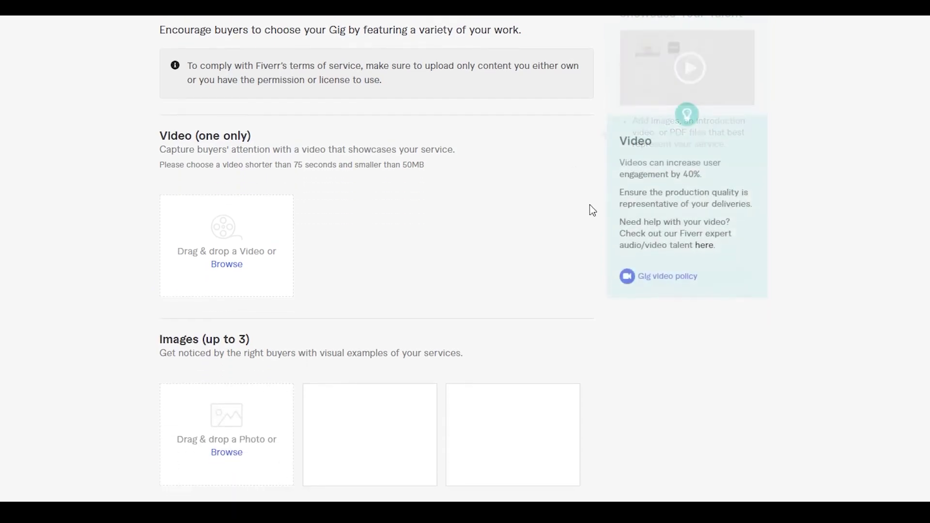